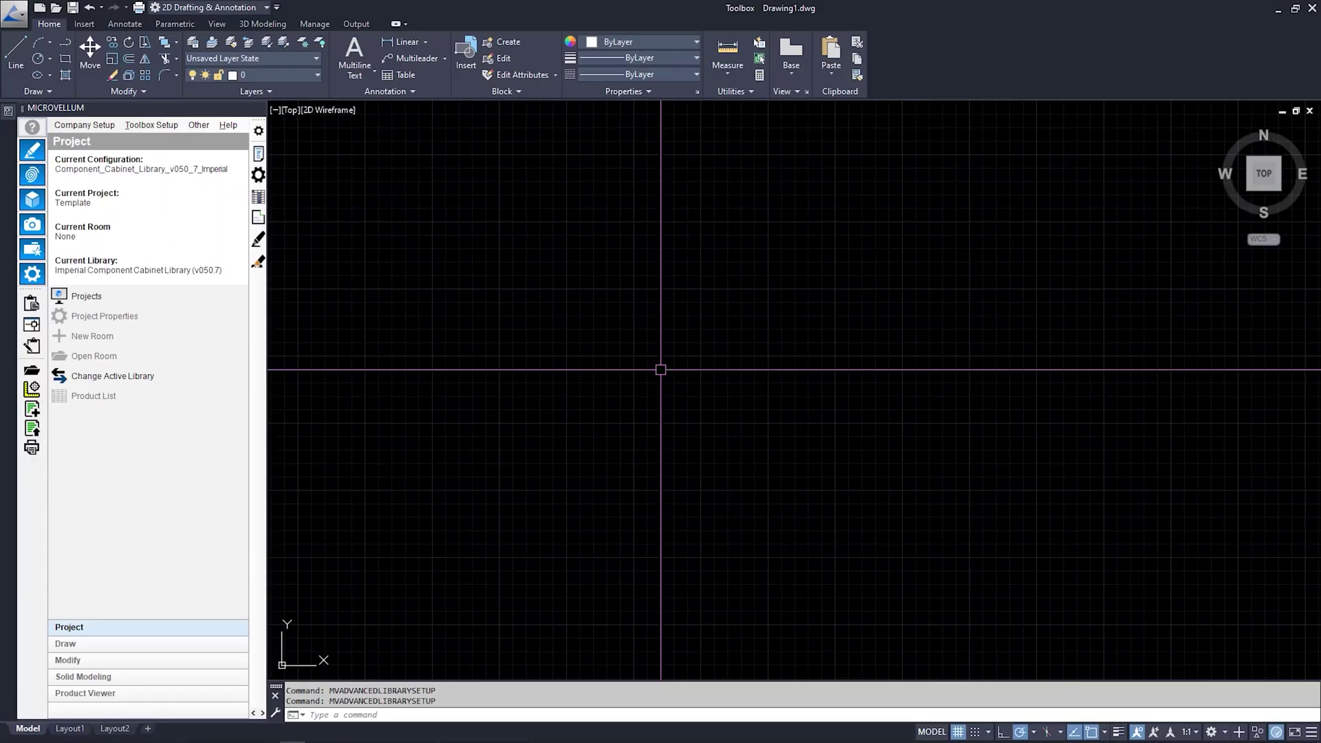
- Open Library Specification Groups from the Toolbox Setup menu to show the HPDL group's components
click(158, 126)
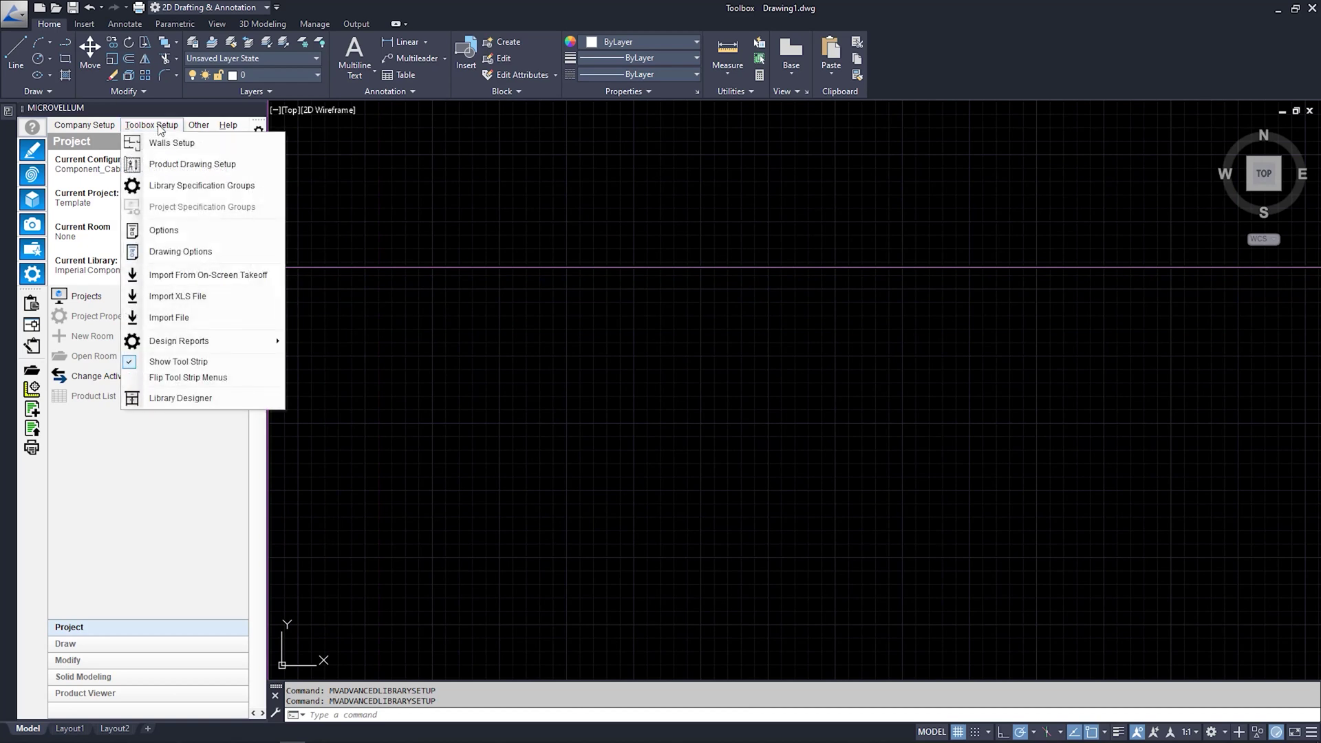
click(147, 188)
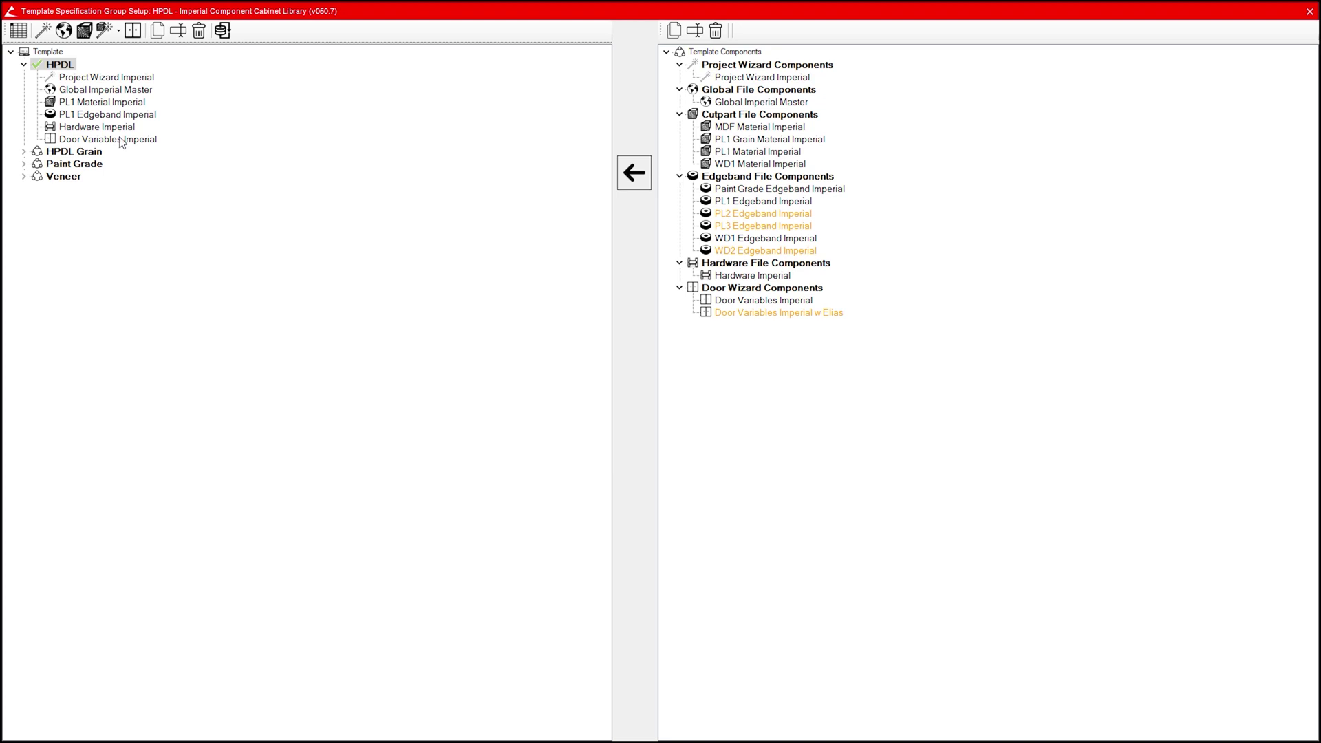
- Add Draw Hinges in Sections and Typical Section Direction variables under HPDL's 2D Product Sections
click(64, 32)
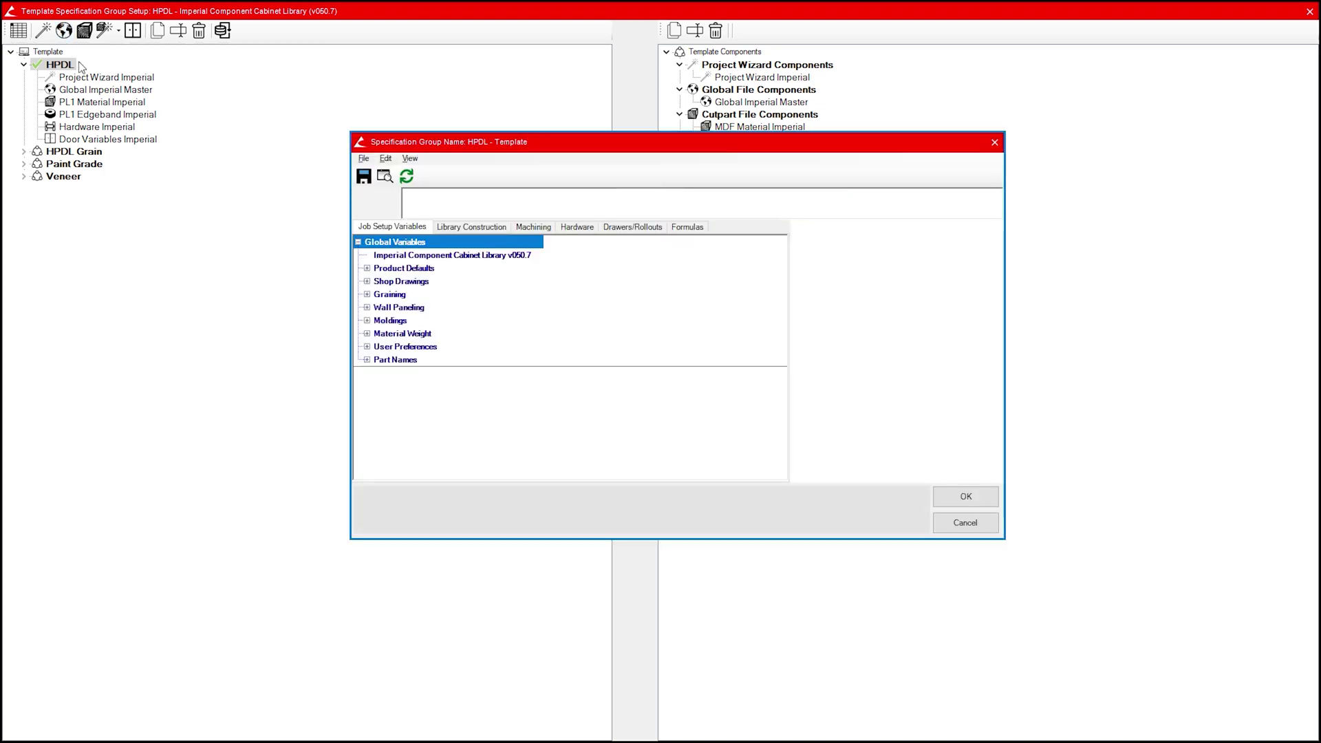
click(368, 282)
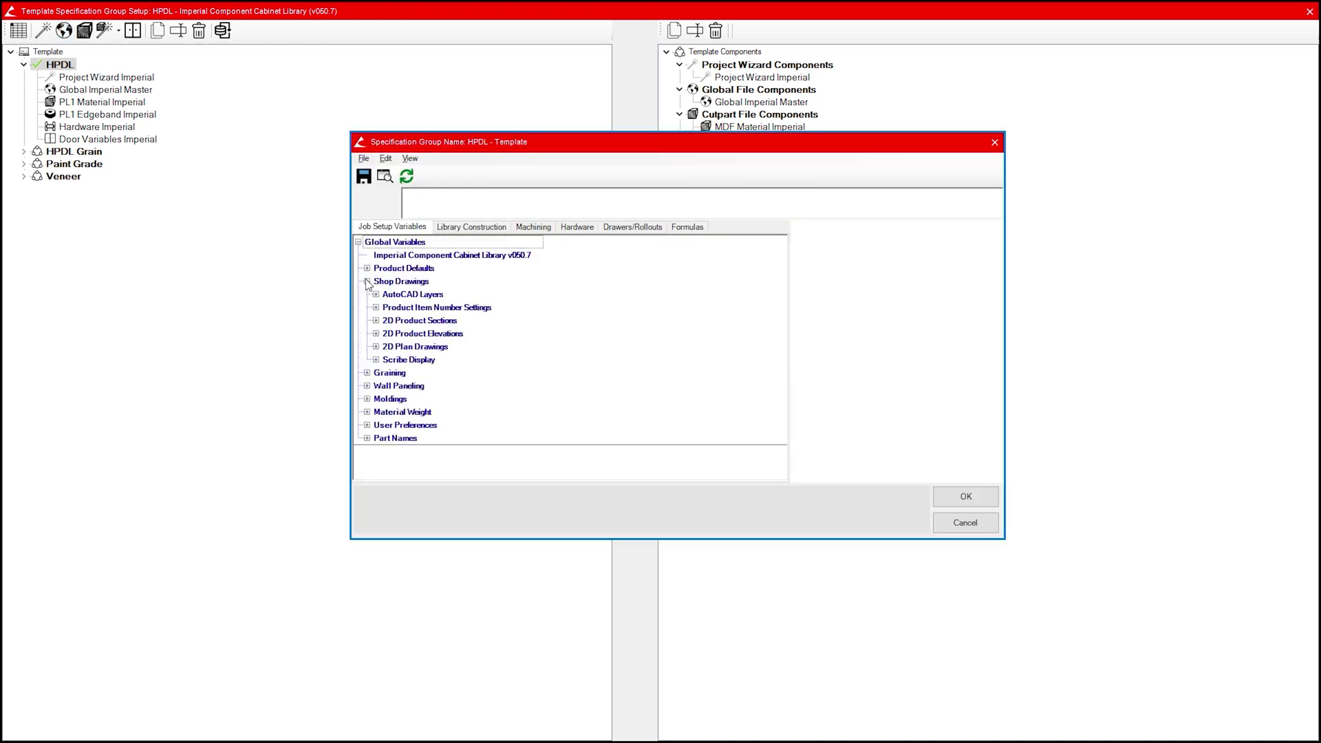
click(376, 320)
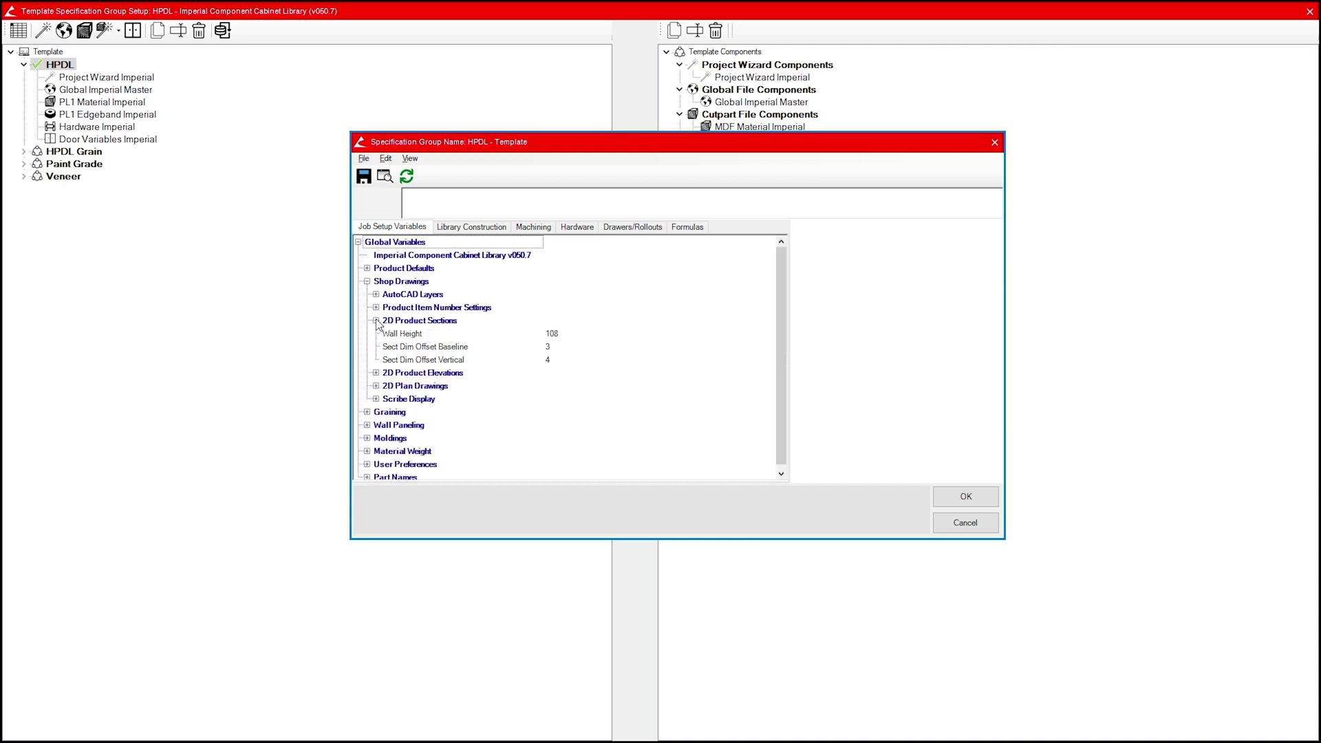
click(420, 325)
right_click(420, 323)
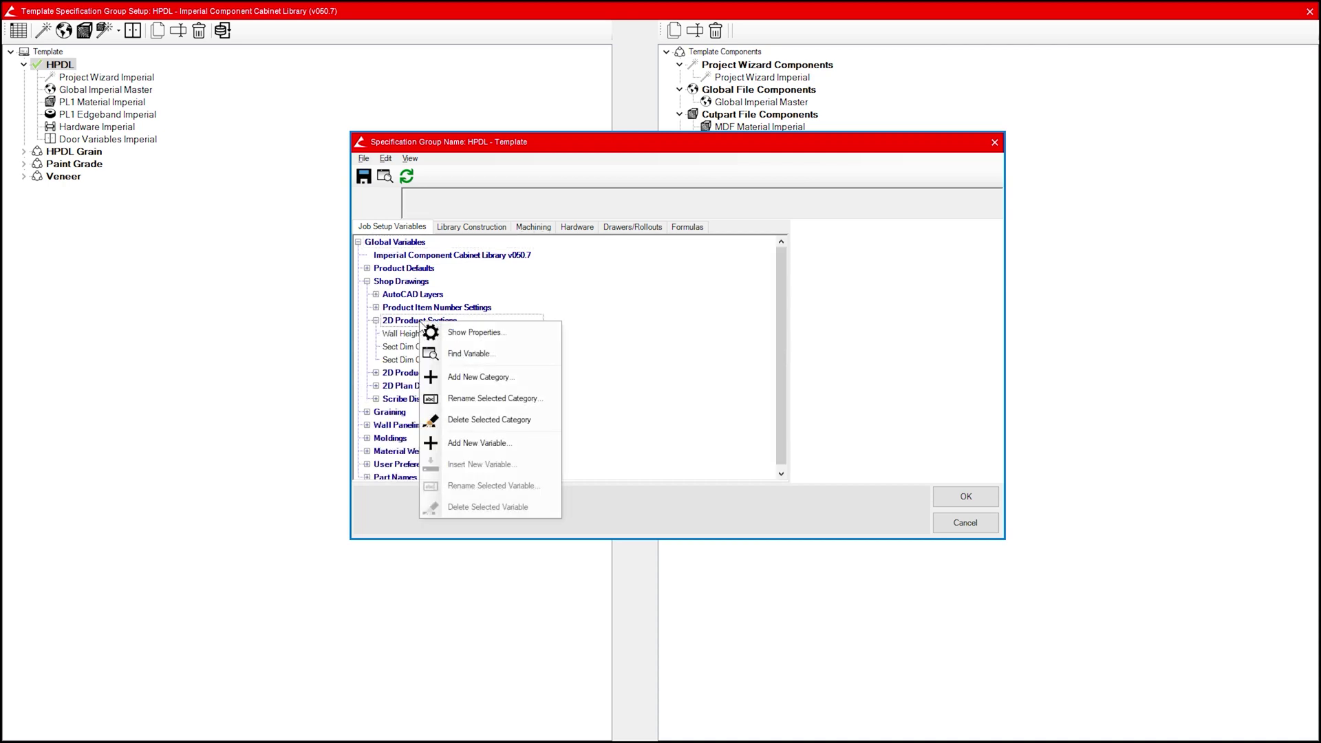
click(452, 437)
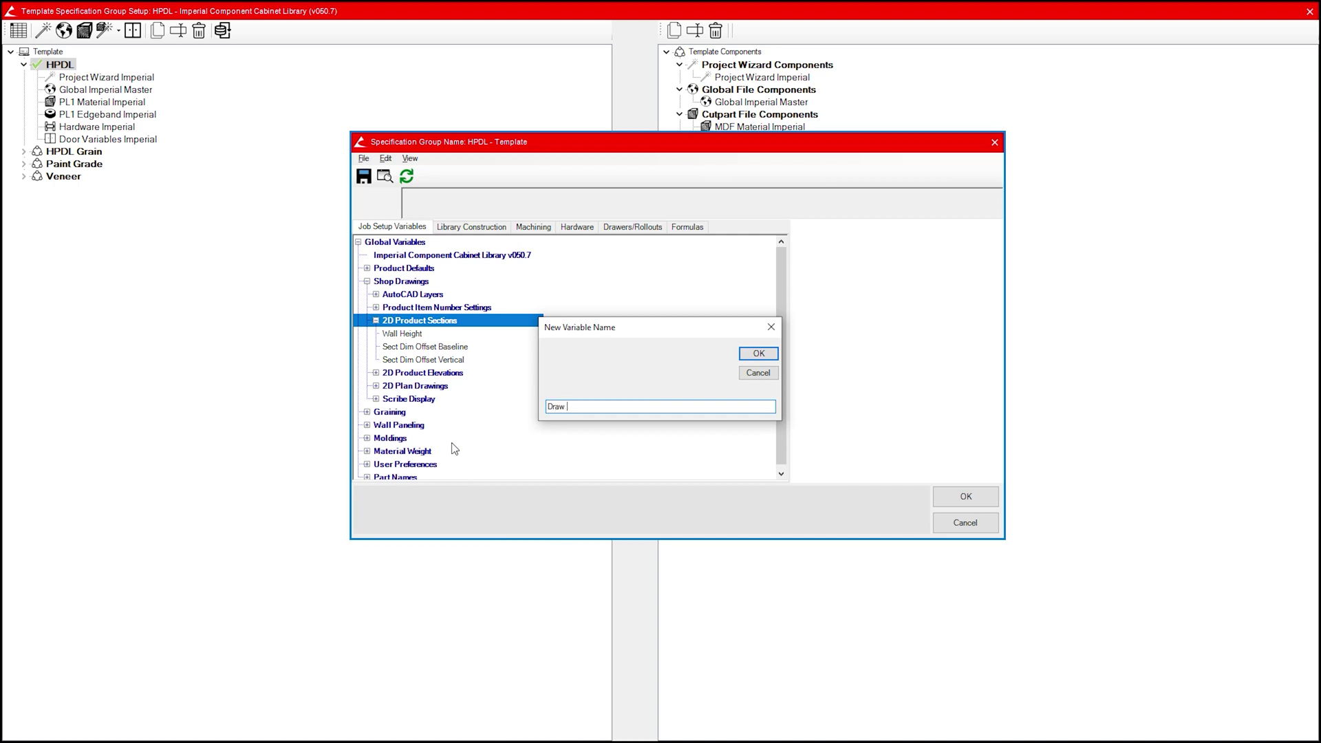
click(757, 355)
right_click(431, 326)
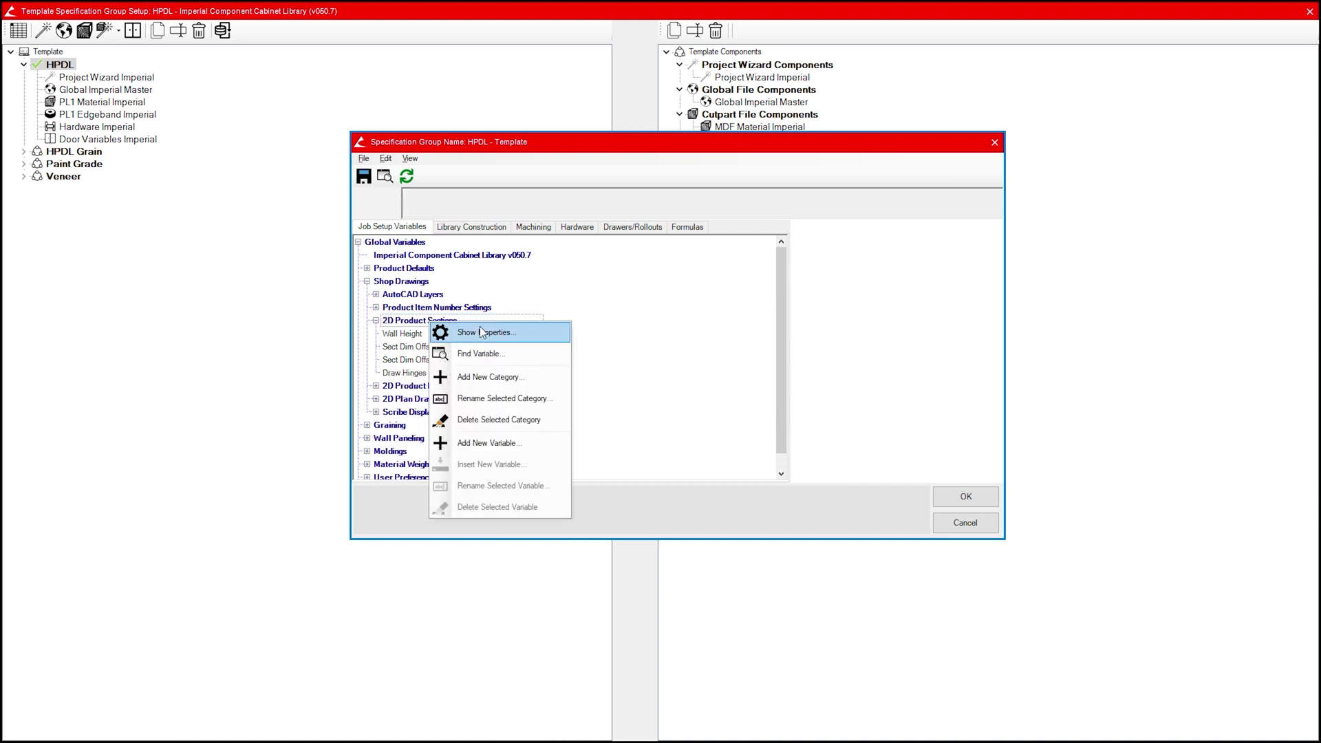
click(477, 441)
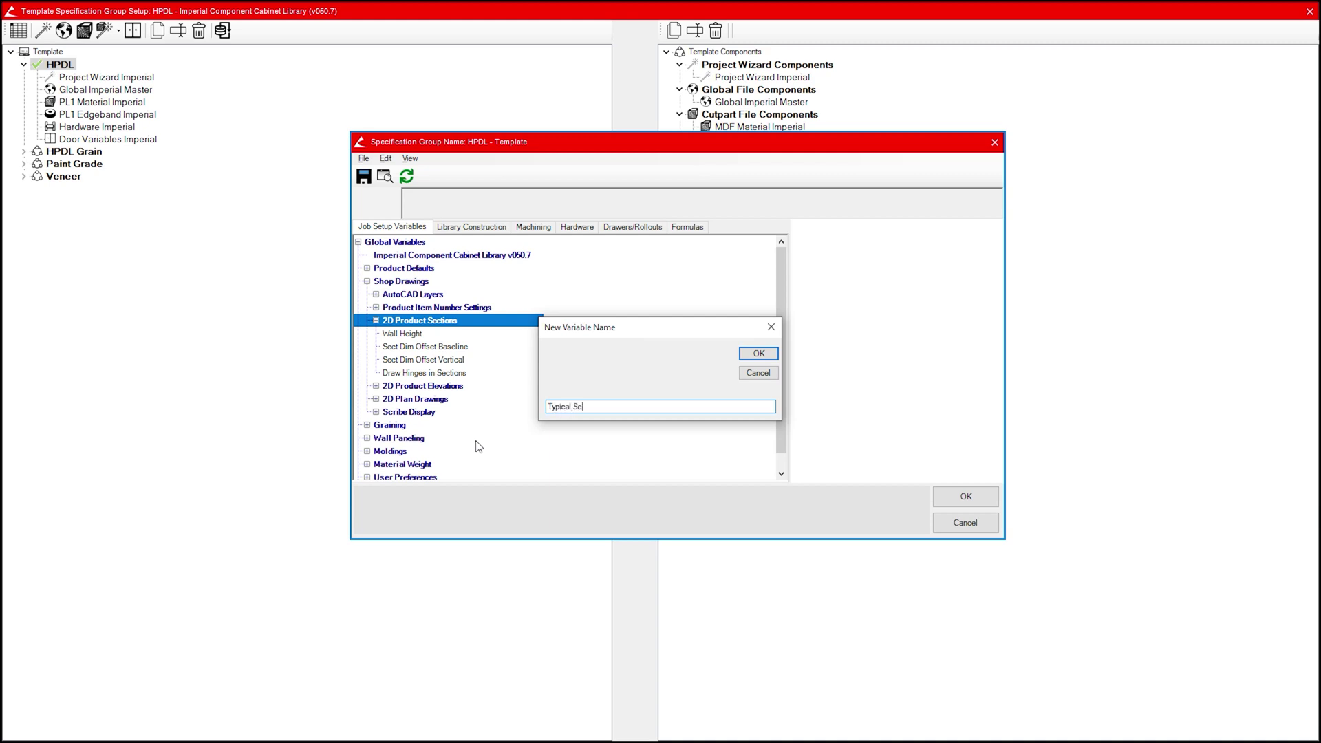
text(Typical Section Direction)
click(759, 354)
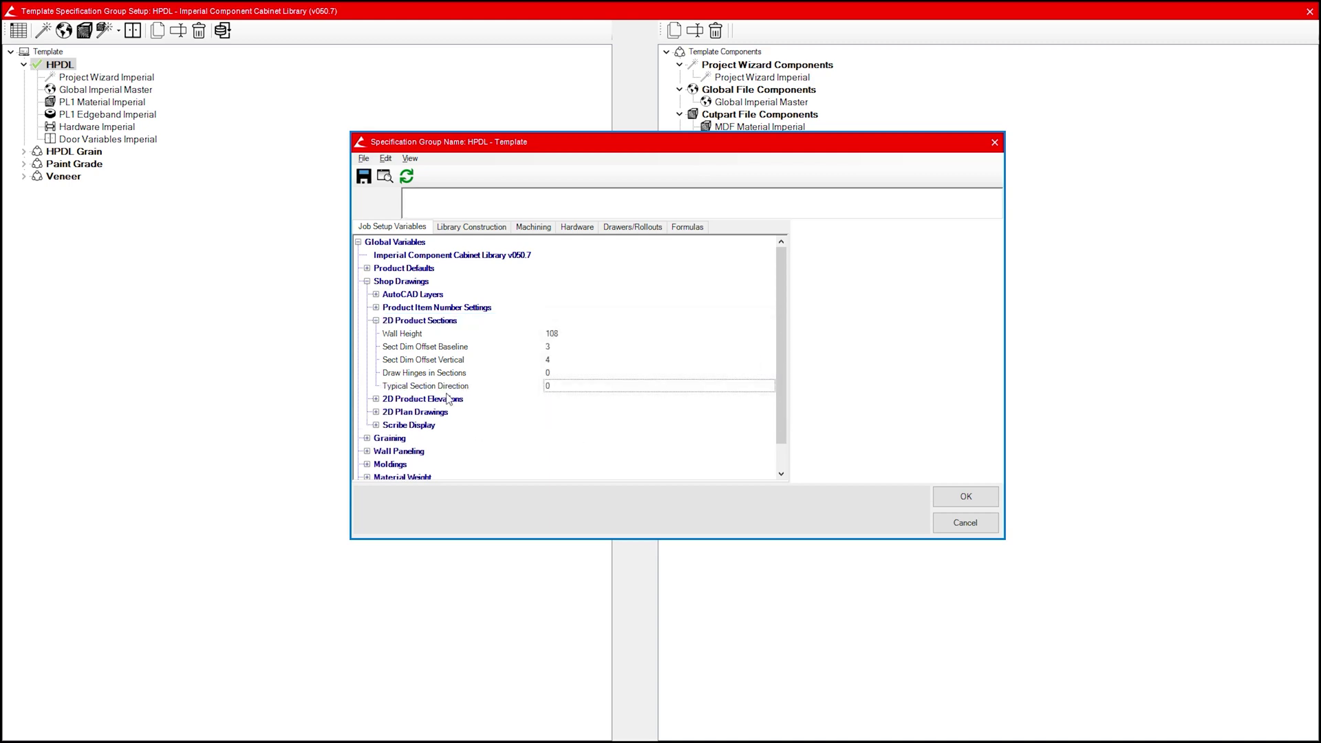
- Add a Draw Hinges in Elevations variable under 2D Product Elevations
right_click(377, 401)
click(443, 517)
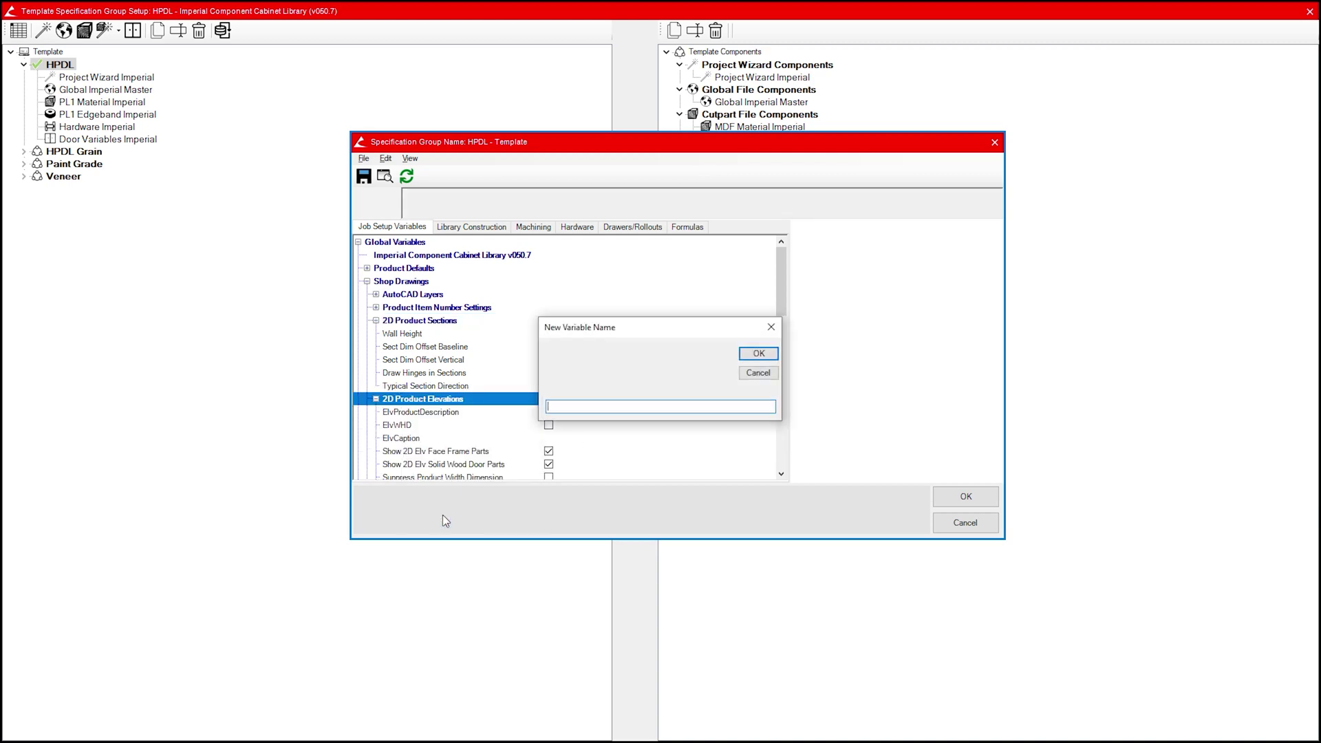
text(Draw Hinges in Elevations)
click(758, 355)
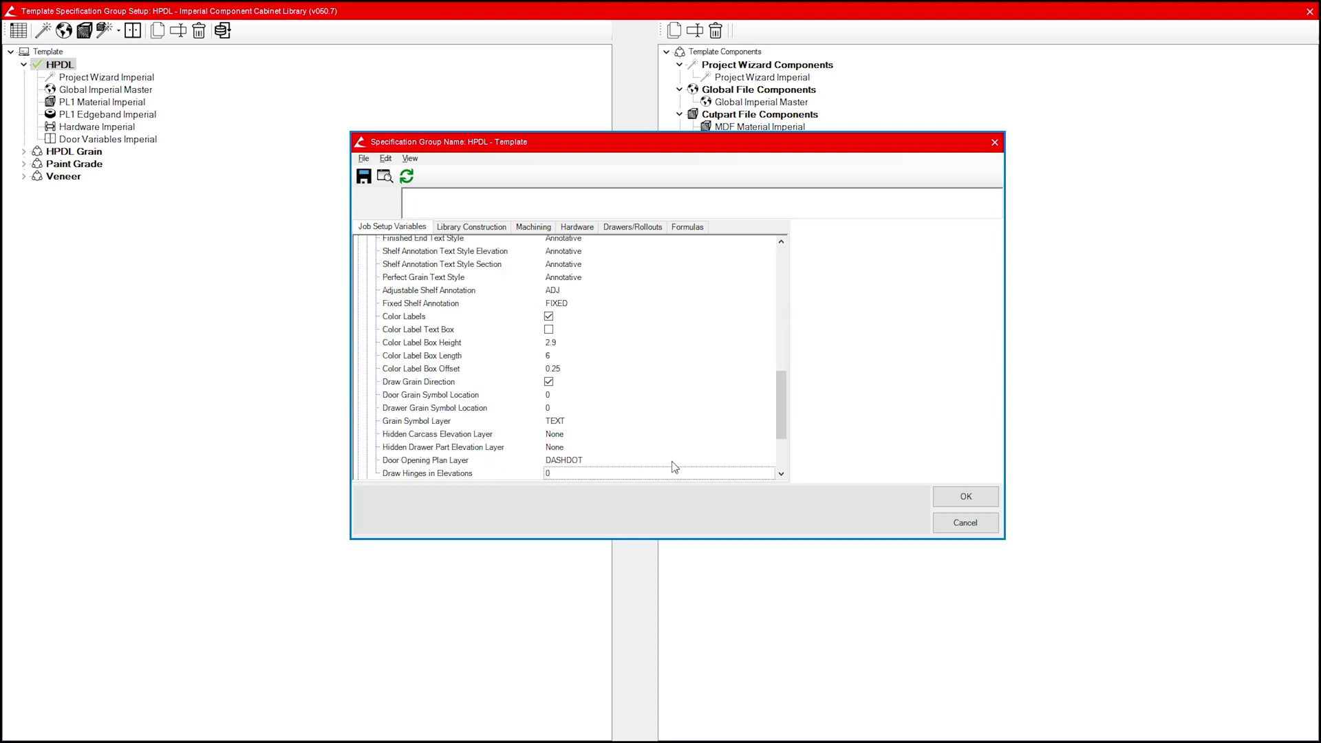
drag(783, 424, 782, 315)
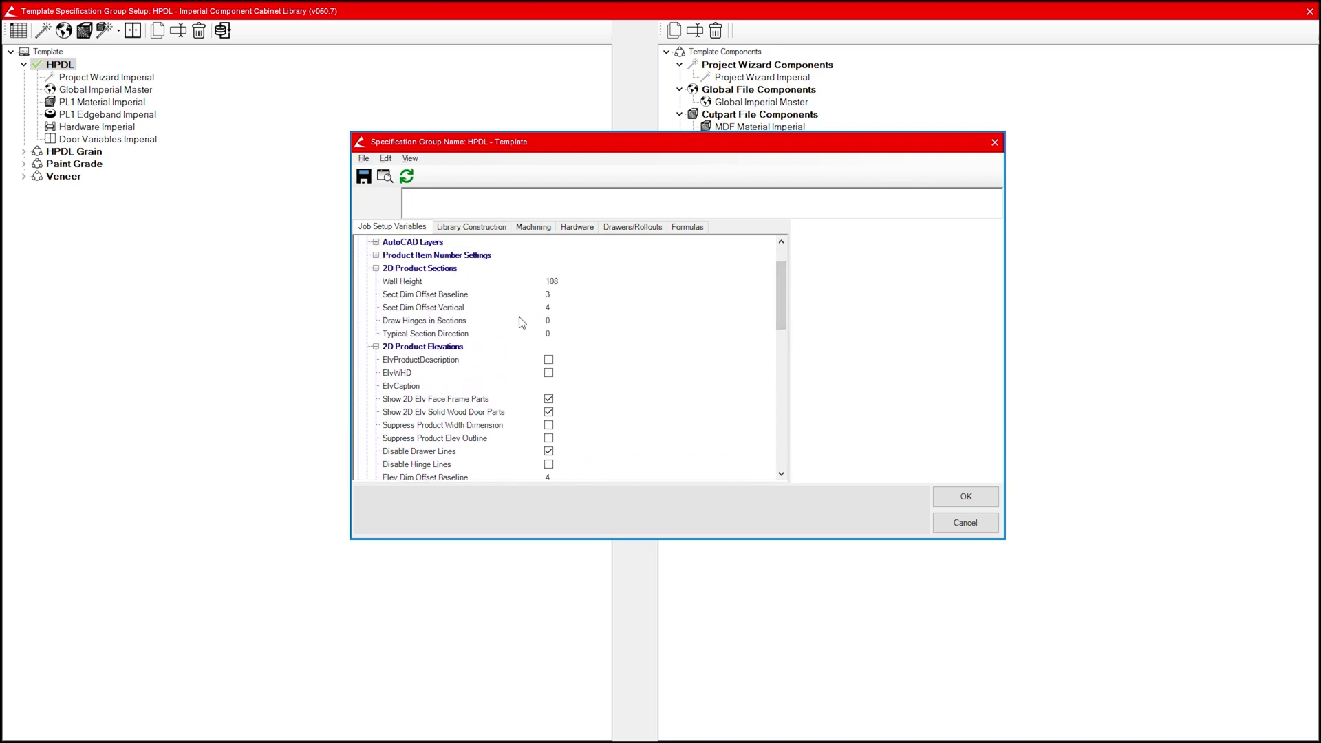
click(460, 325)
right_click(459, 324)
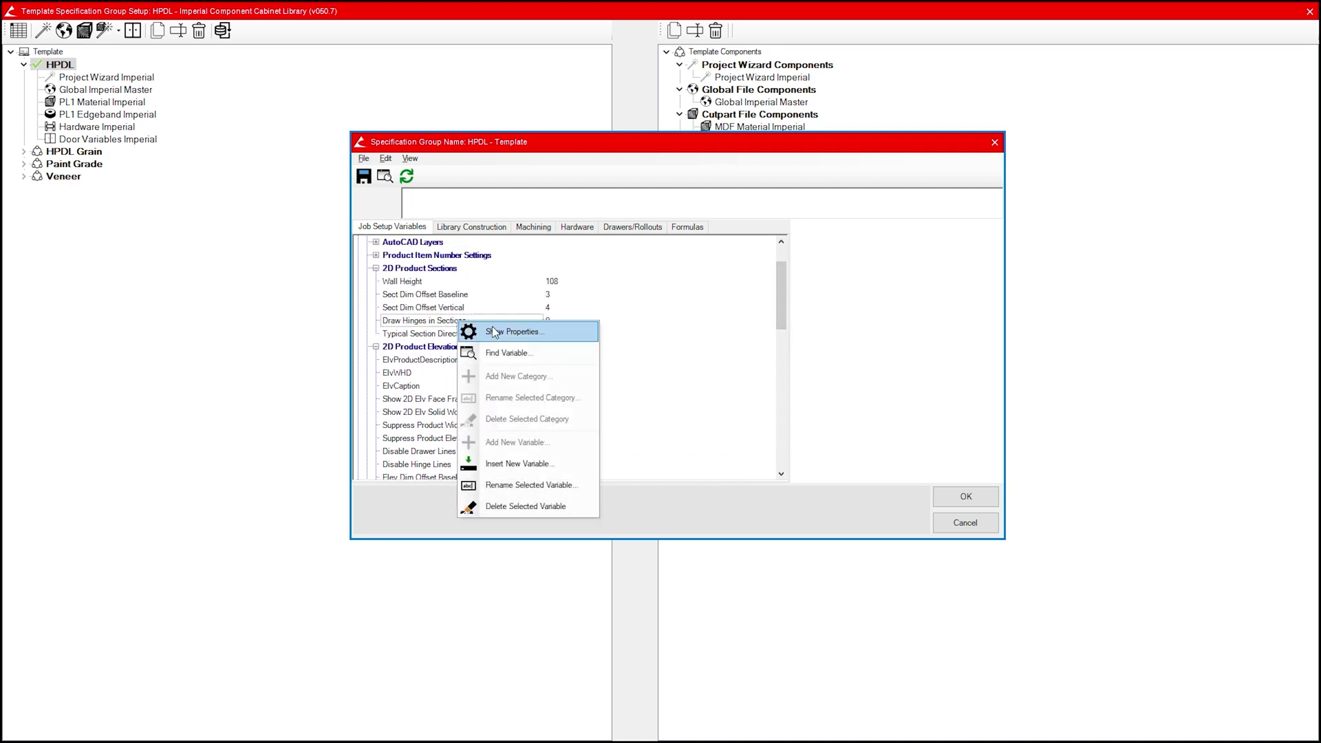
- Make Draw Hinges in Sections a check box control and tick it on
click(485, 330)
click(647, 260)
click(599, 298)
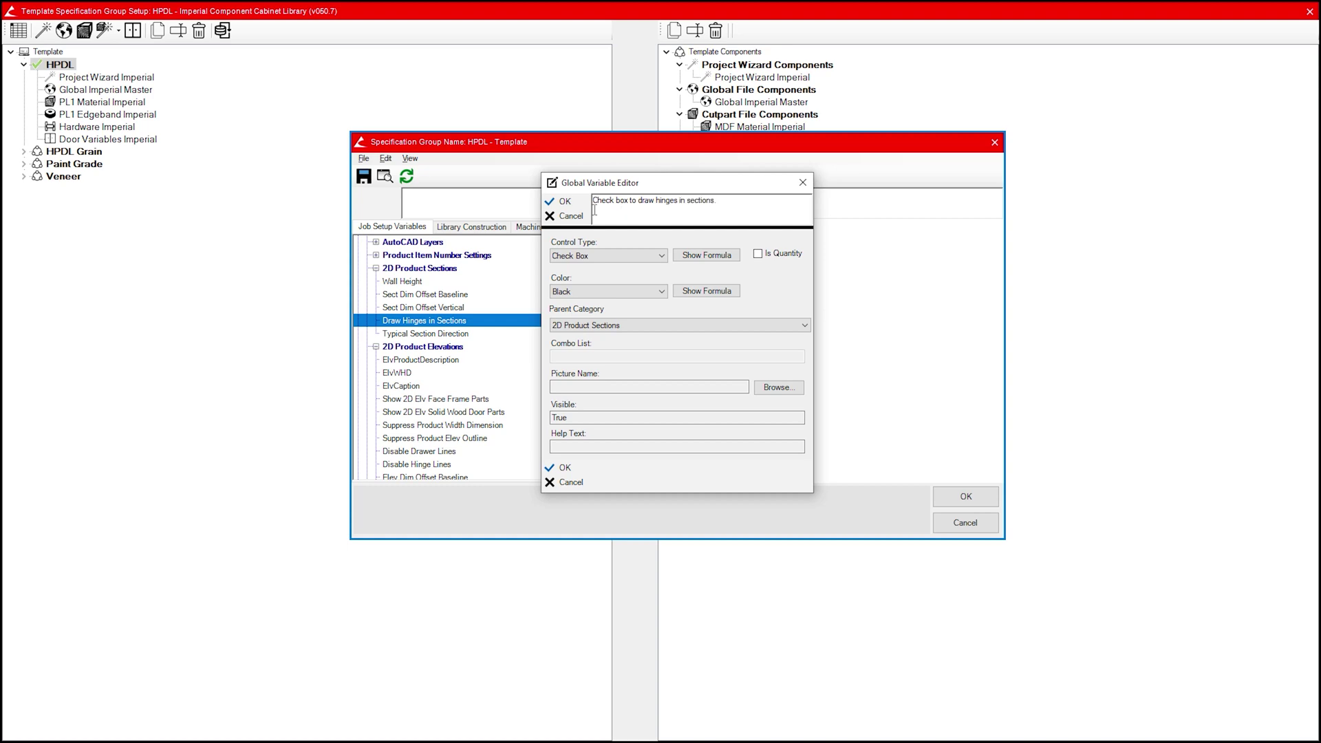
click(564, 467)
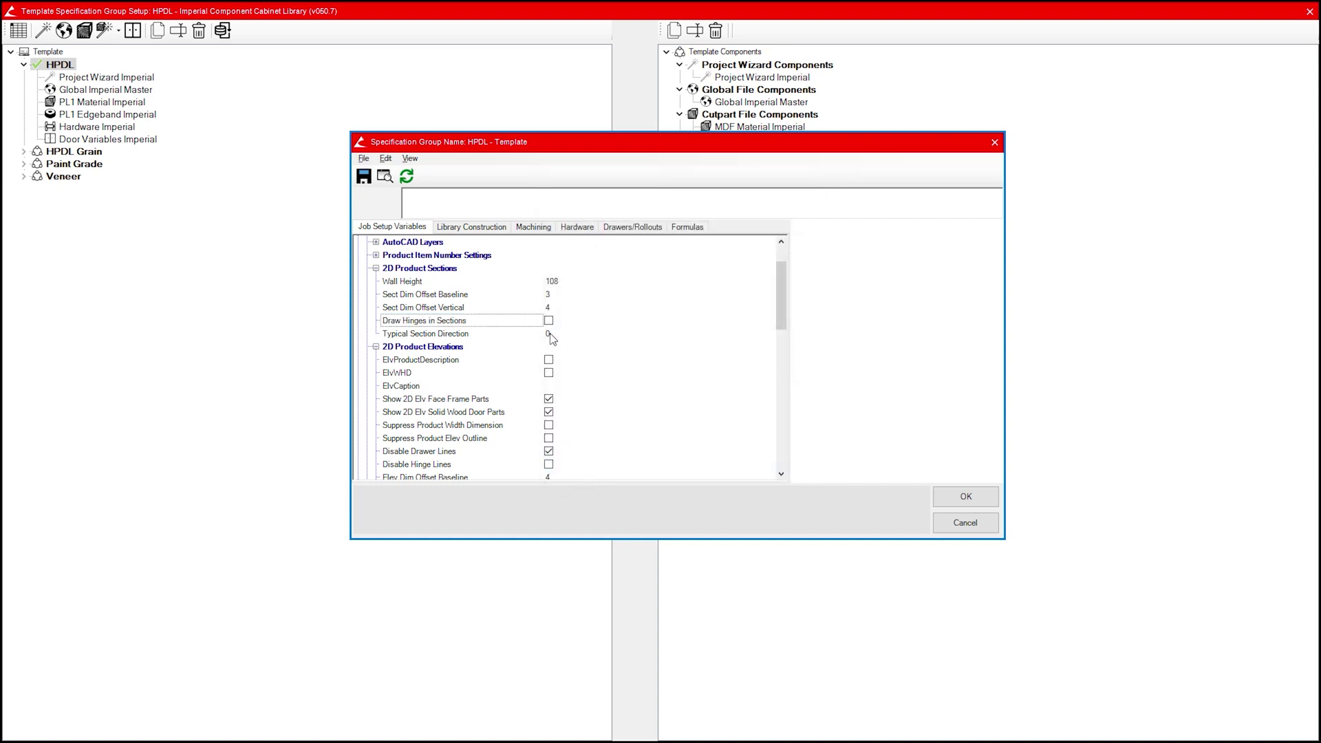
click(548, 321)
- Change Typical Section Direction's control type to Combo Box and edit its description
click(462, 336)
right_click(461, 335)
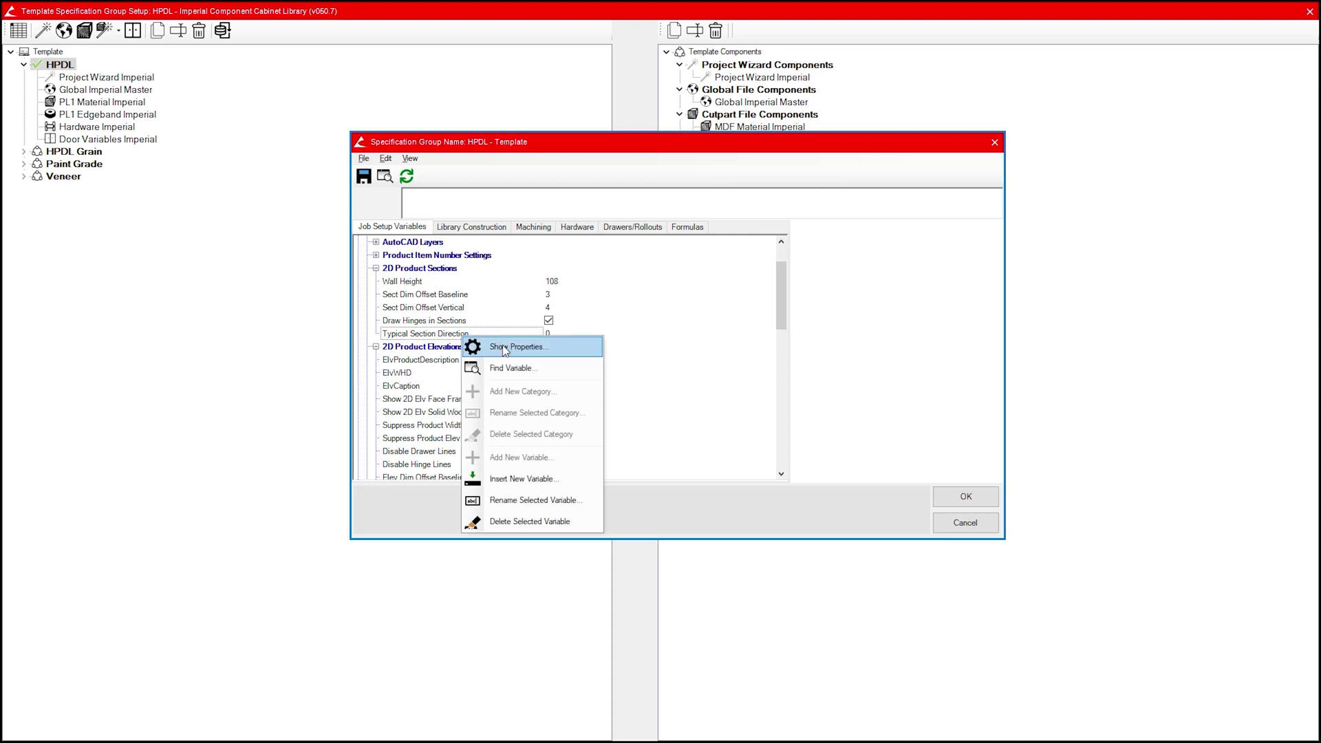
click(506, 347)
click(625, 256)
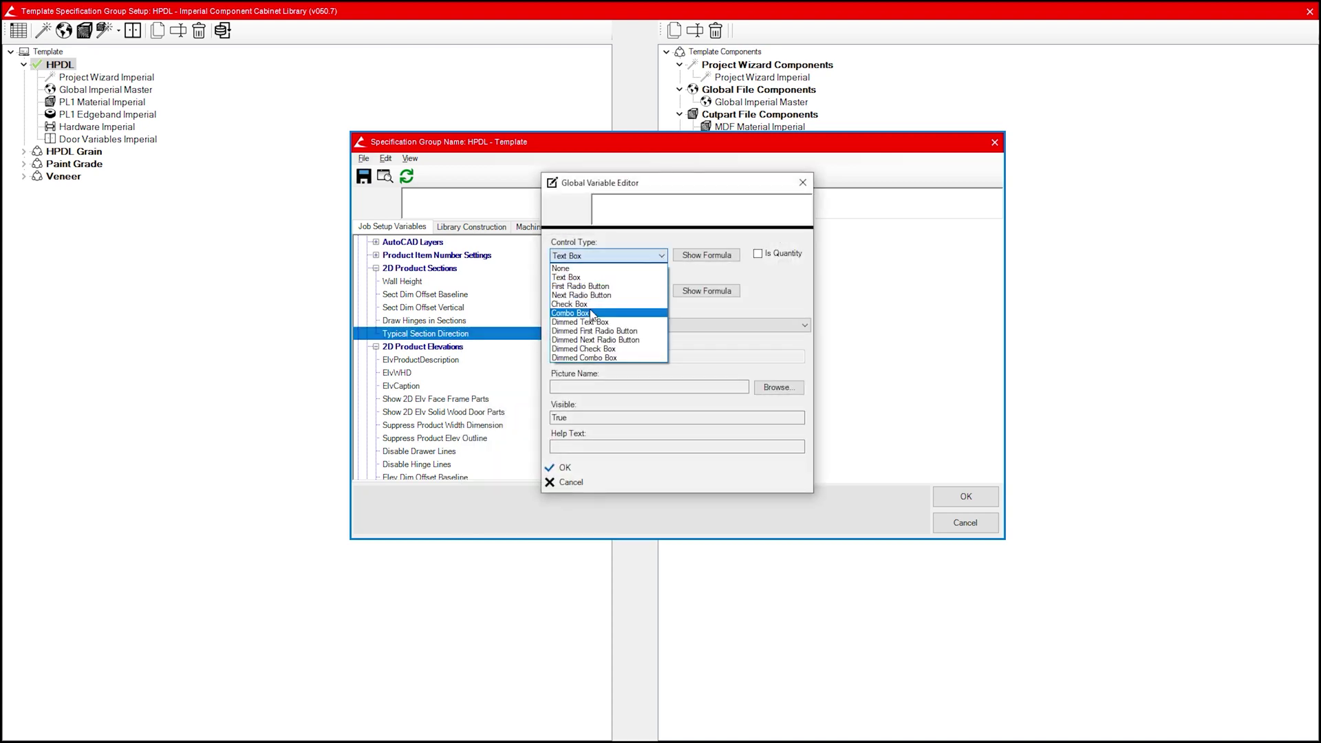
click(577, 353)
click(639, 212)
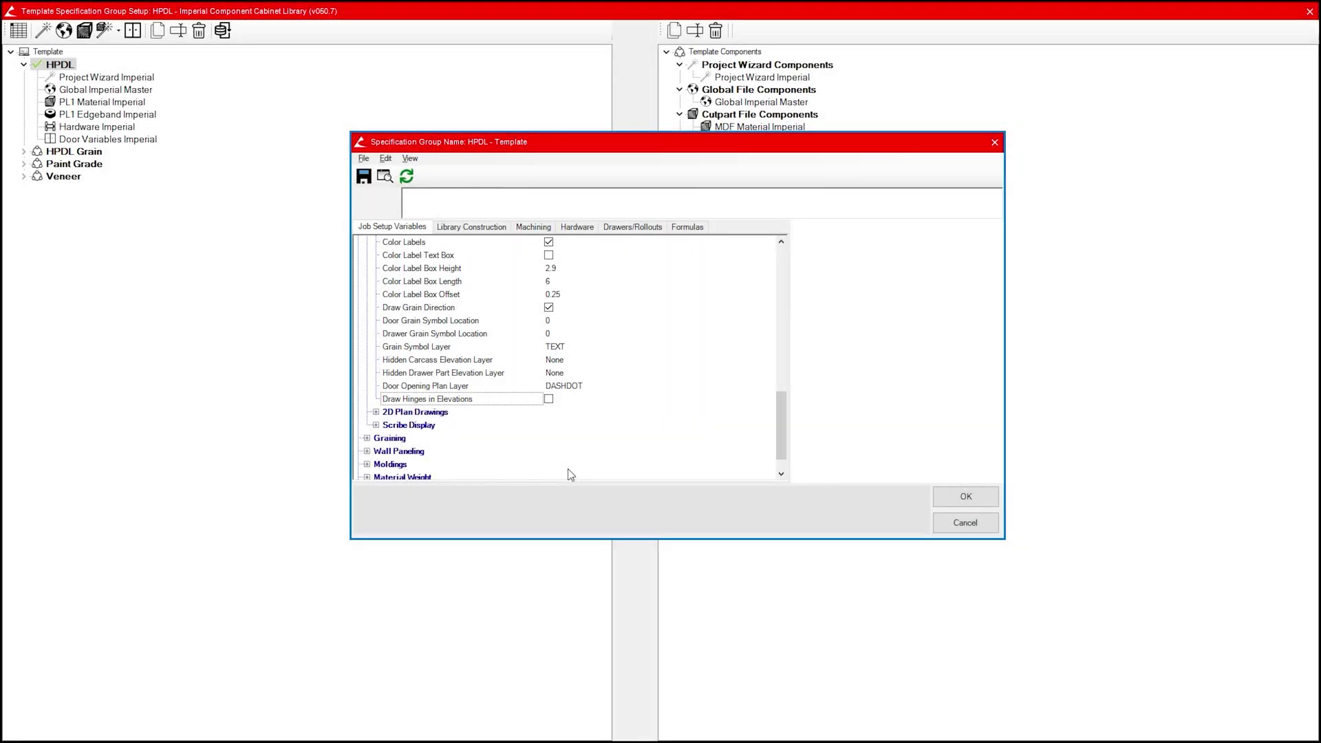
- Open the library's LookUp Tables and load the LookUpTableHinges table
click(410, 158)
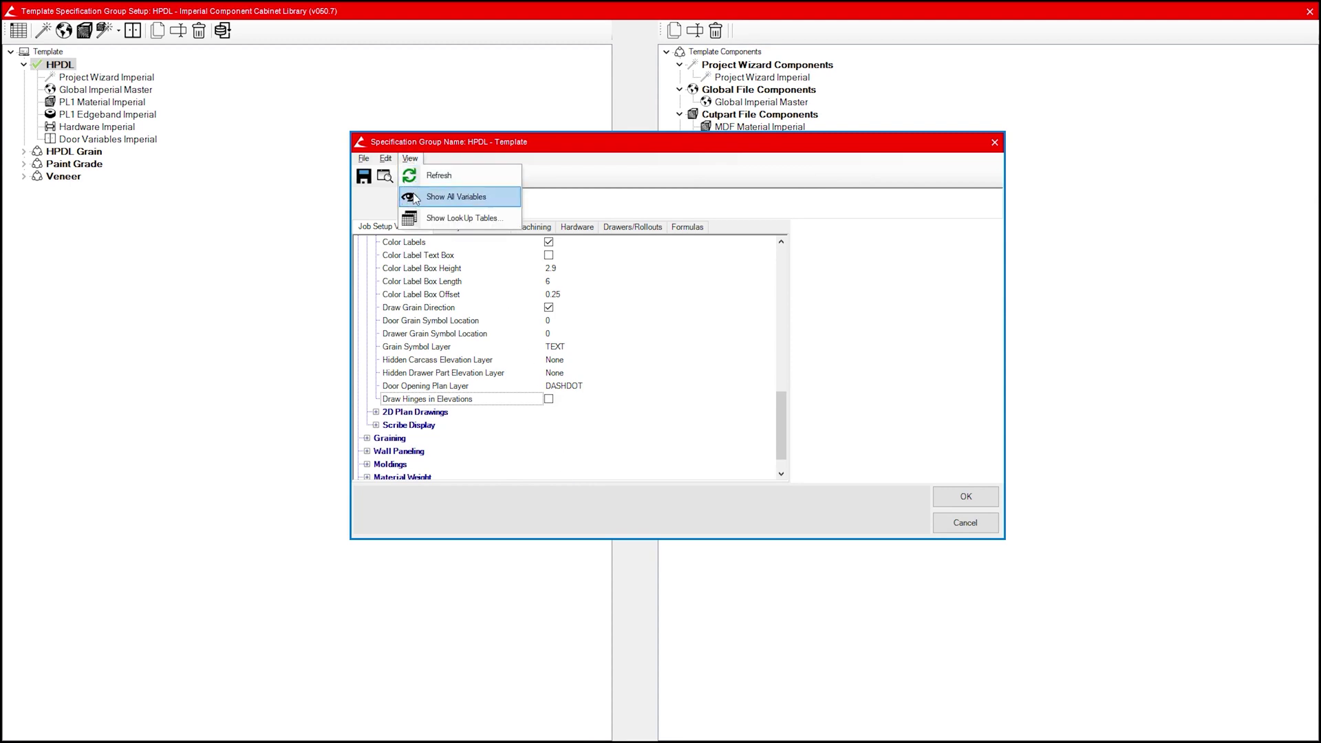
click(425, 221)
click(595, 590)
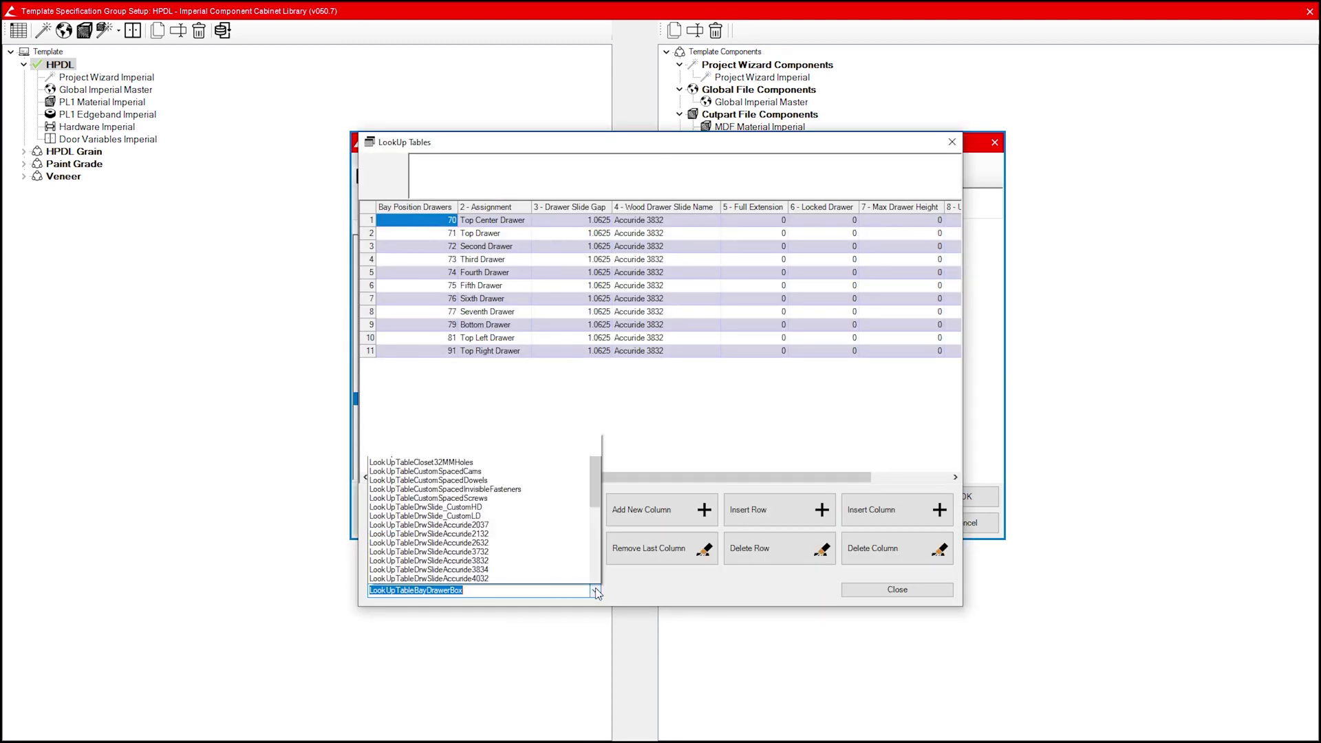
drag(598, 362, 601, 462)
scroll(482, 481, down, 1)
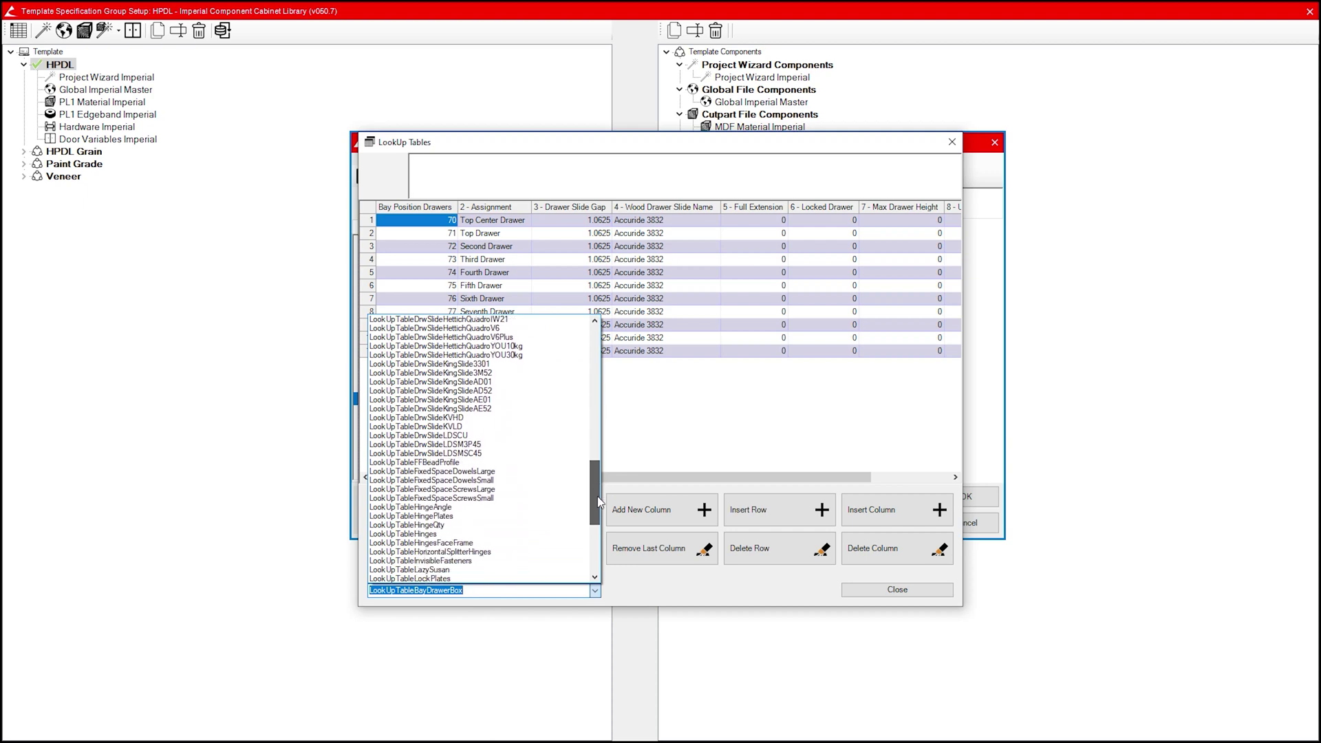
click(461, 535)
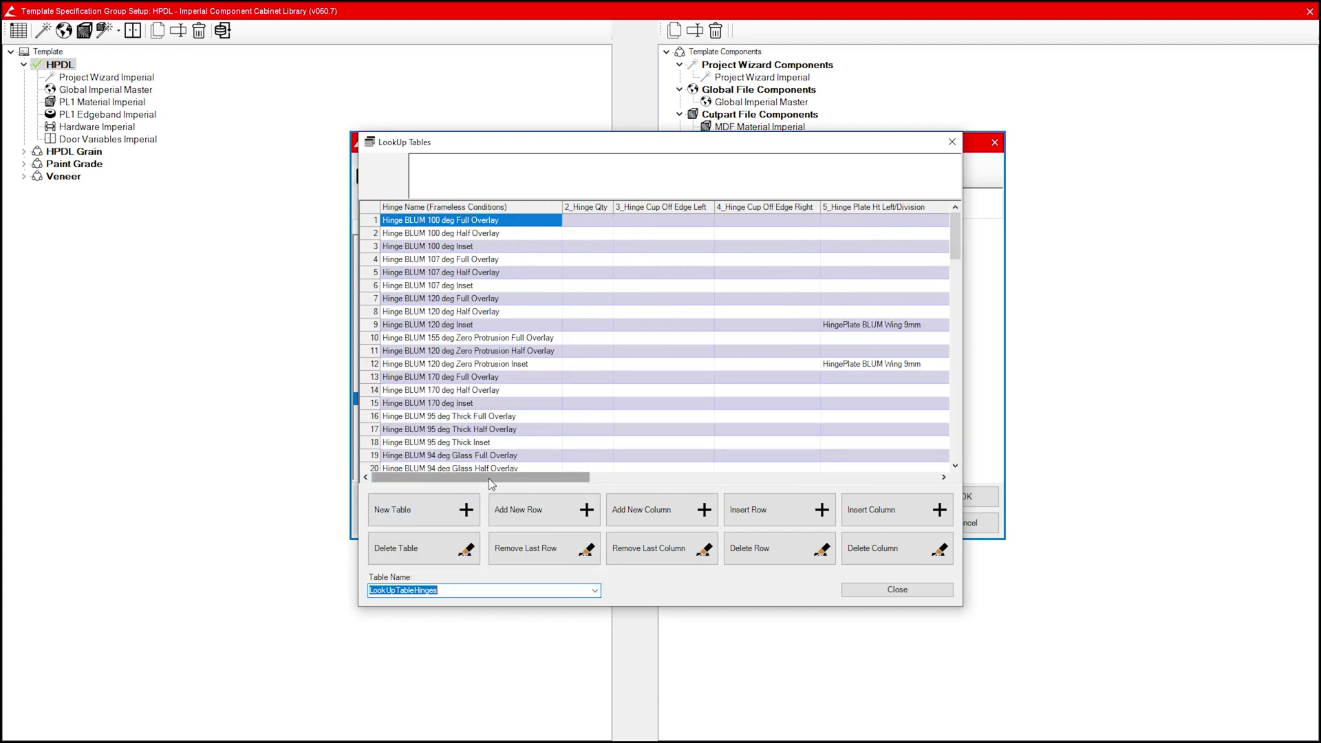
drag(489, 480, 869, 474)
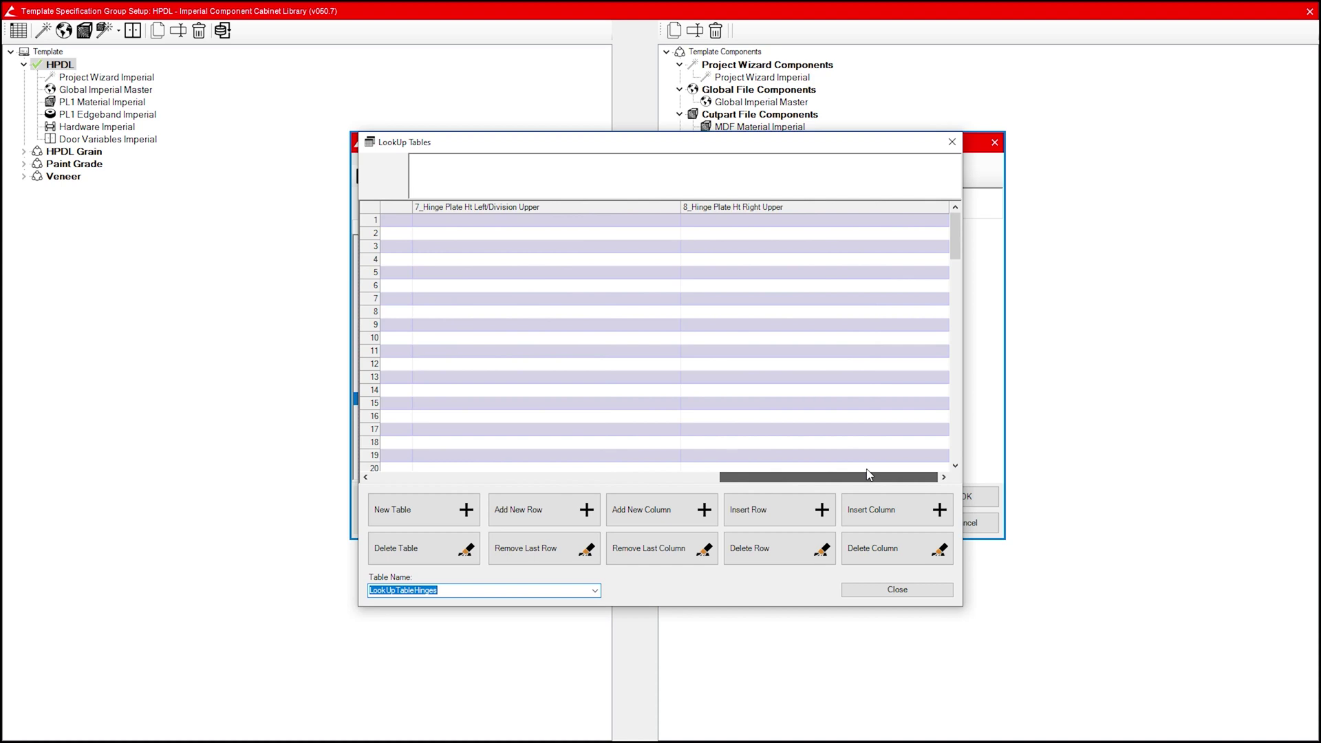
- Add two columns to the hinge table, named 9_2D Elevation Dwg and 10_2D Section Dwg
click(670, 516)
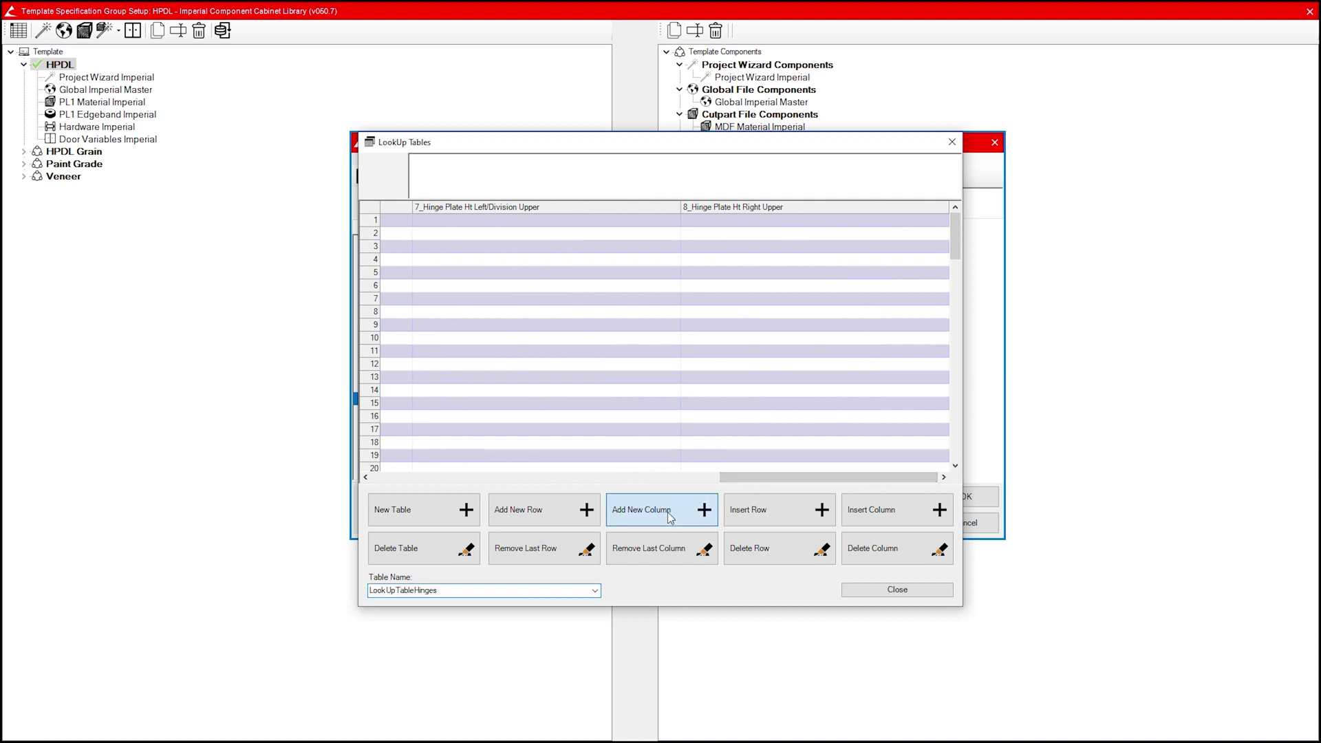
click(669, 516)
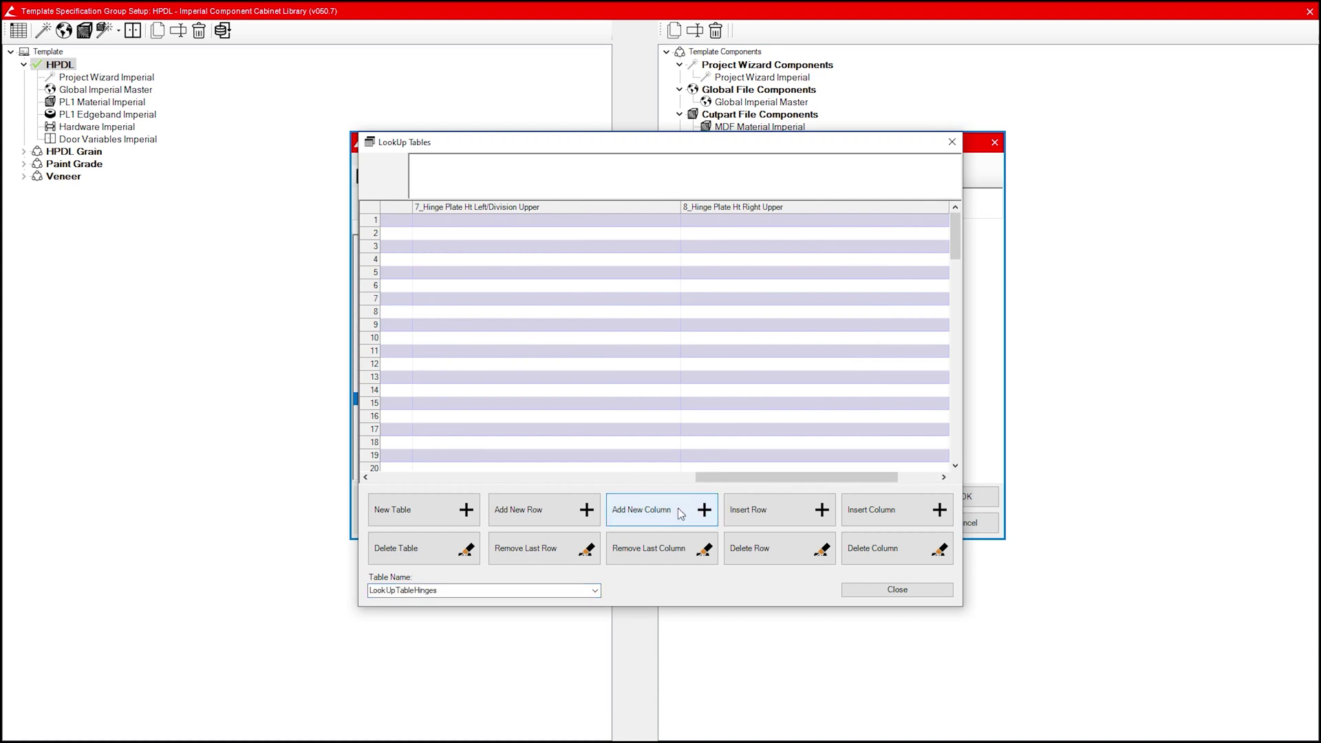
drag(758, 477, 832, 485)
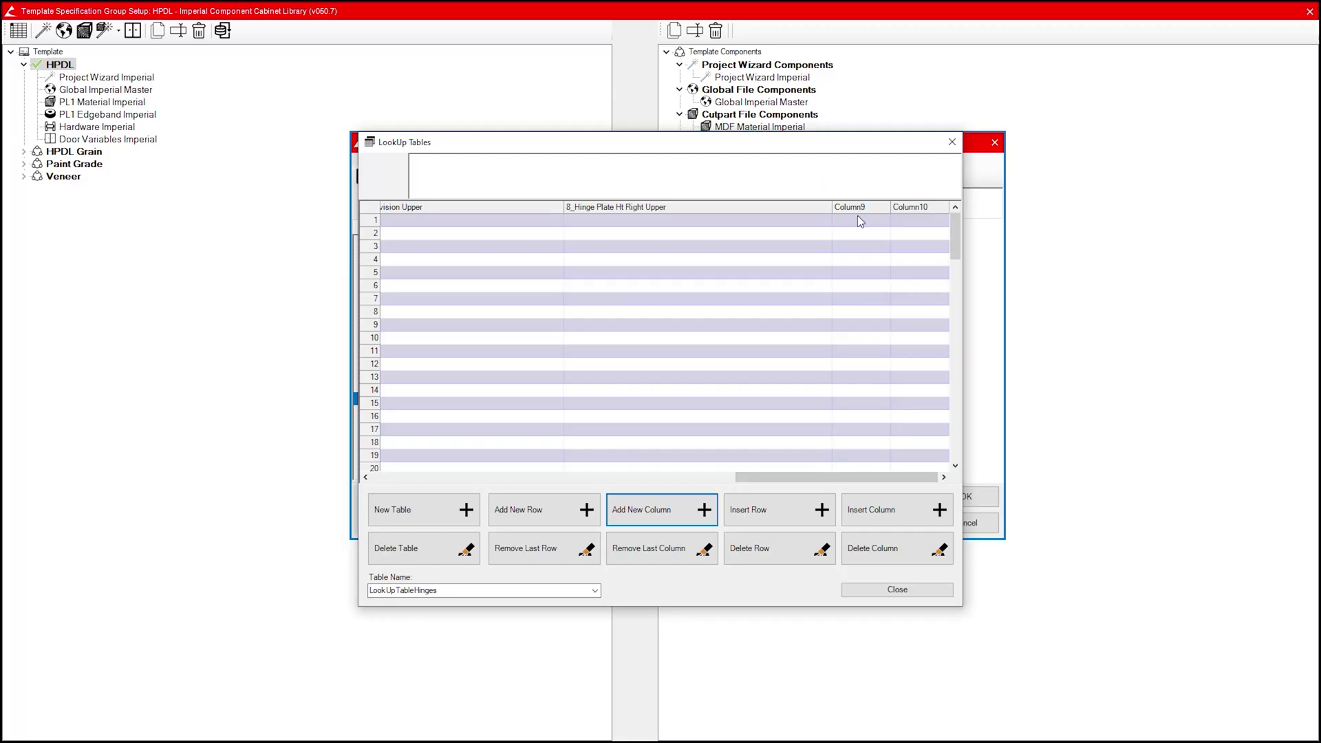
double_click(861, 205)
text(9_2D Elevation Dw)
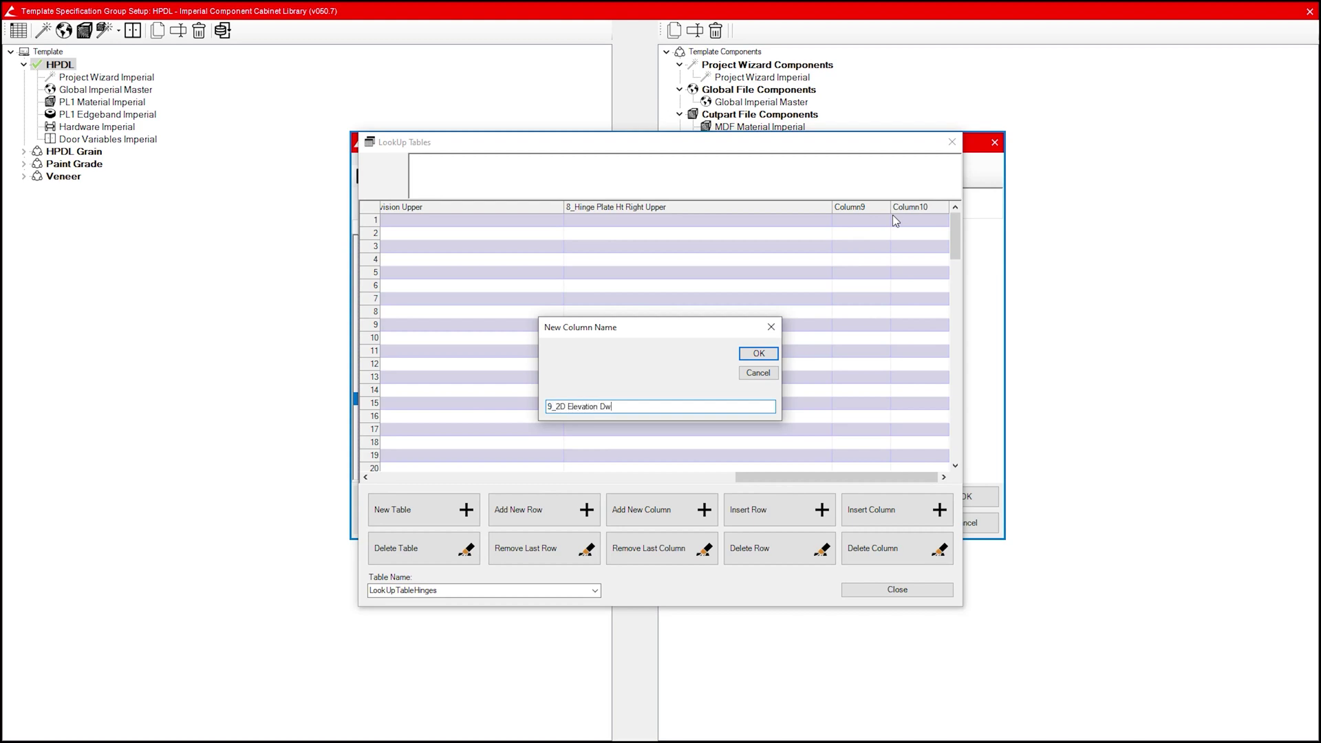
text(g)
click(758, 354)
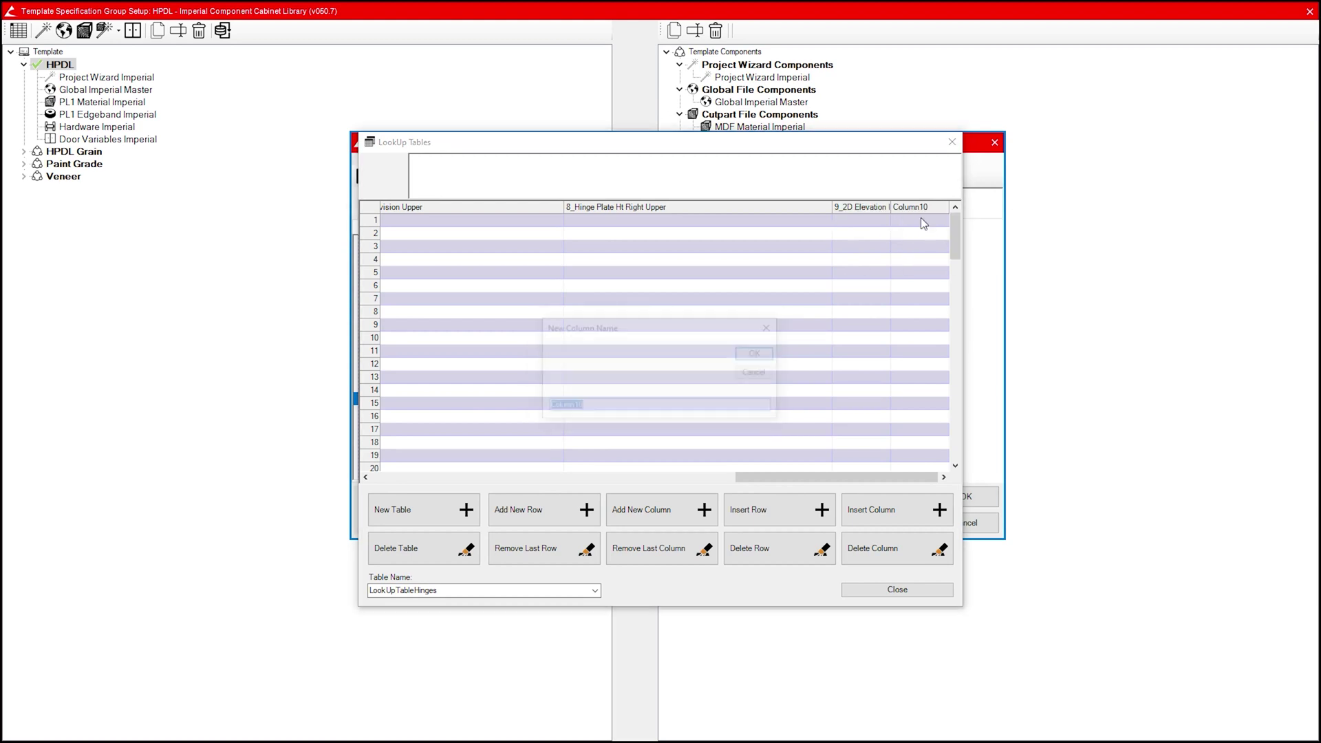
double_click(921, 219)
text(10_2D)
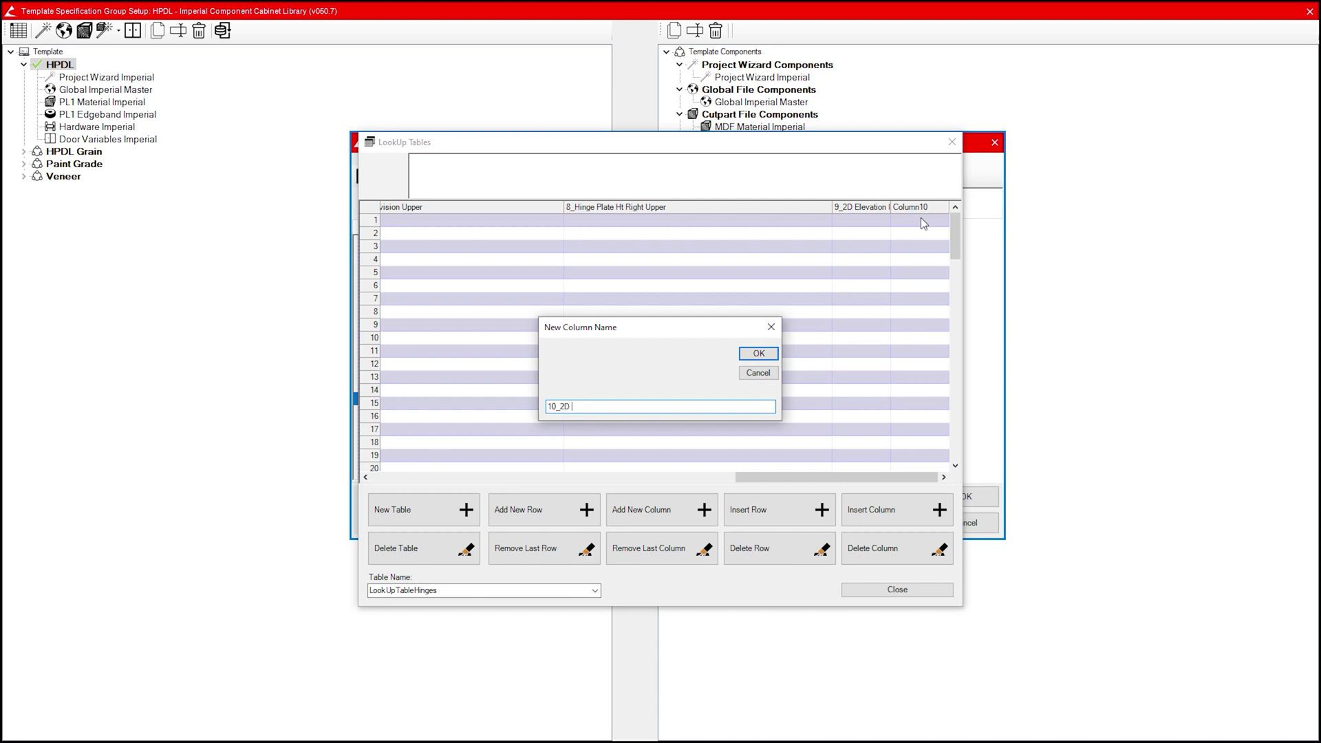
text( Section Dwg)
click(758, 353)
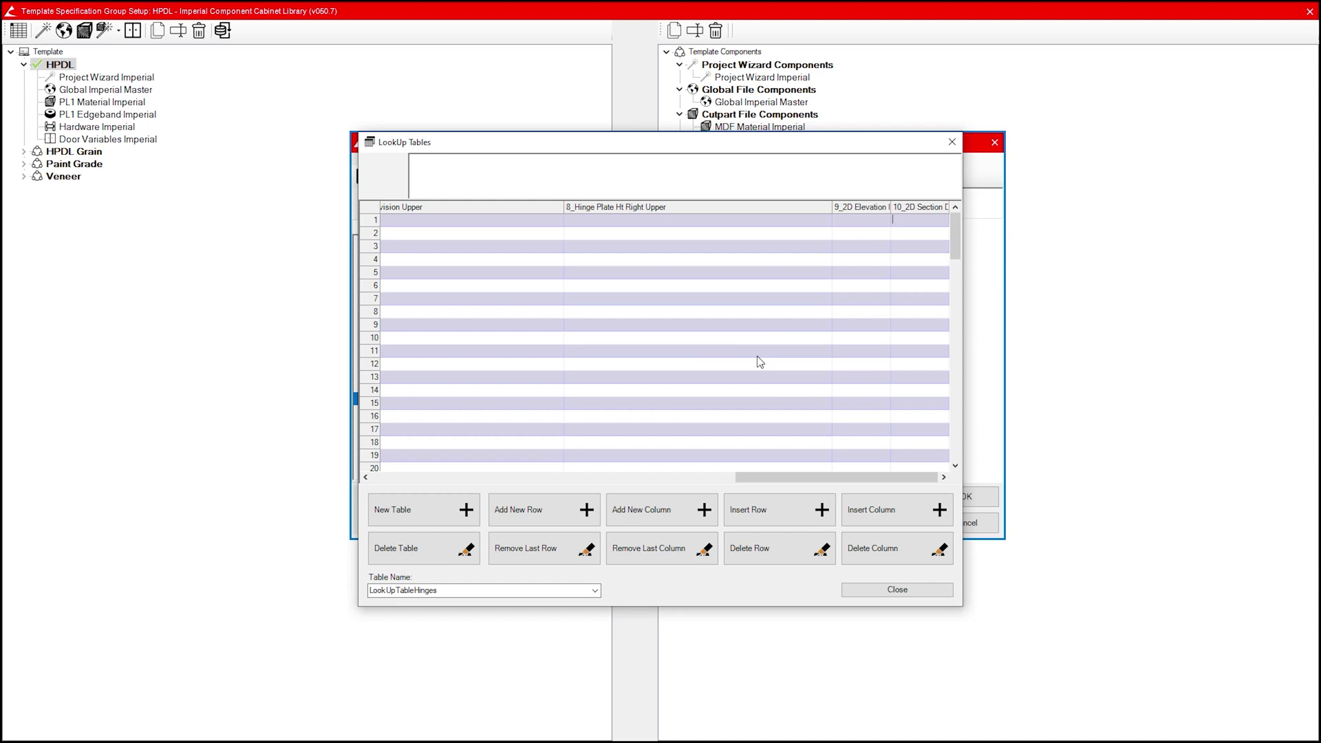
- Close LookUp Tables and the specification group settings, then launch Workbook Designer
click(892, 590)
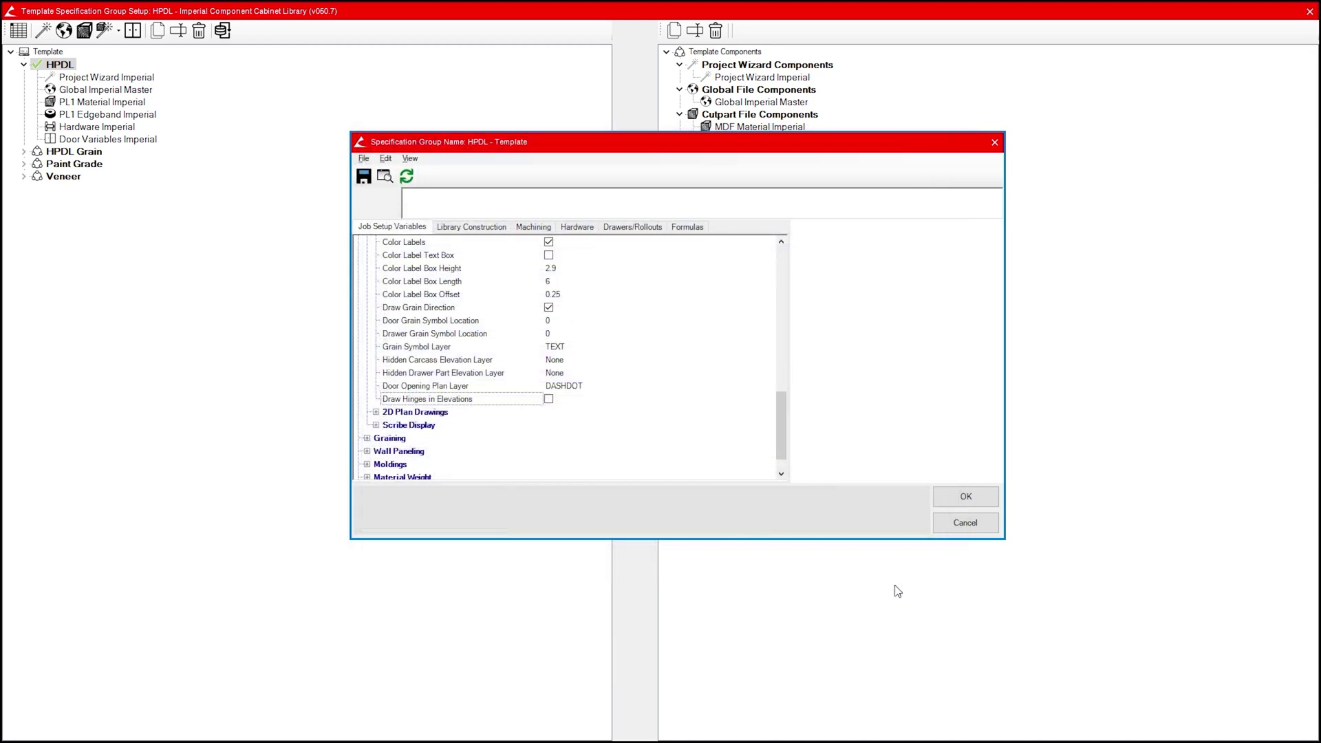
click(964, 496)
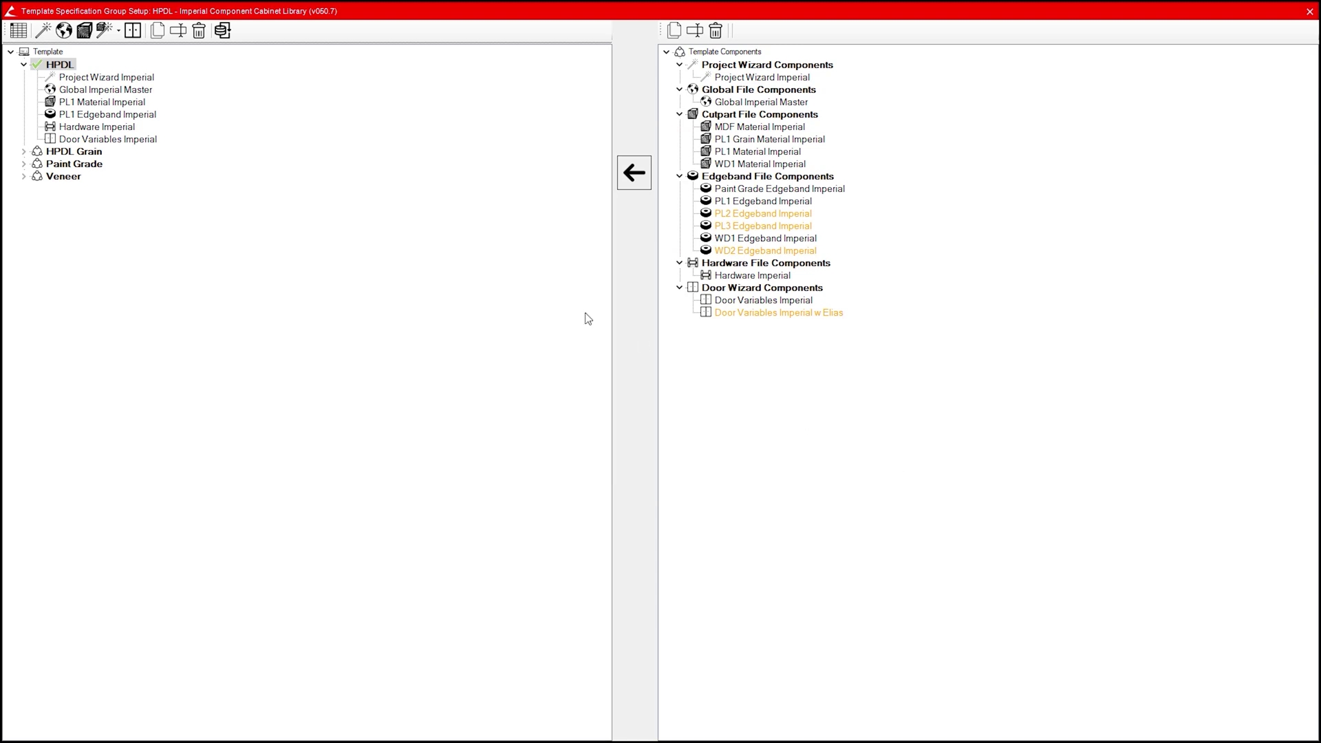
click(18, 31)
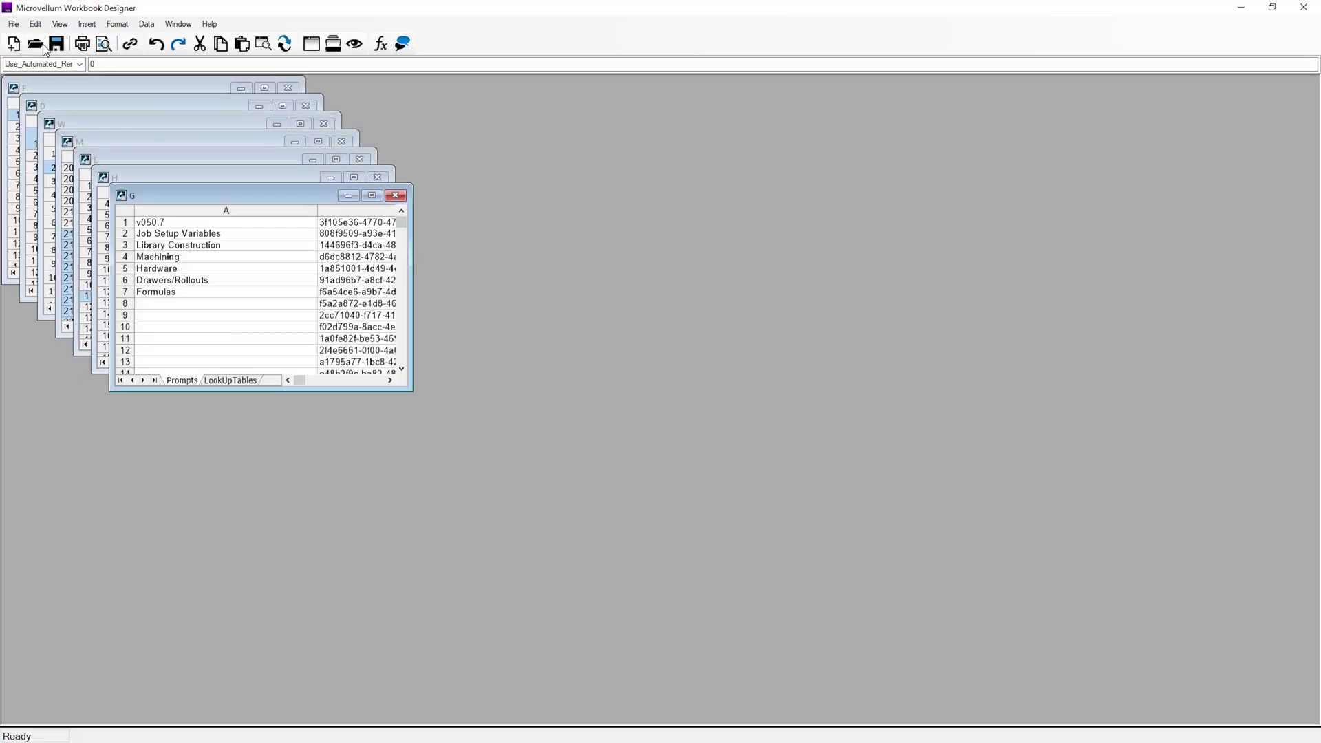
- Maximize workbook G and jump to the LookUpTableHinges named range
click(372, 196)
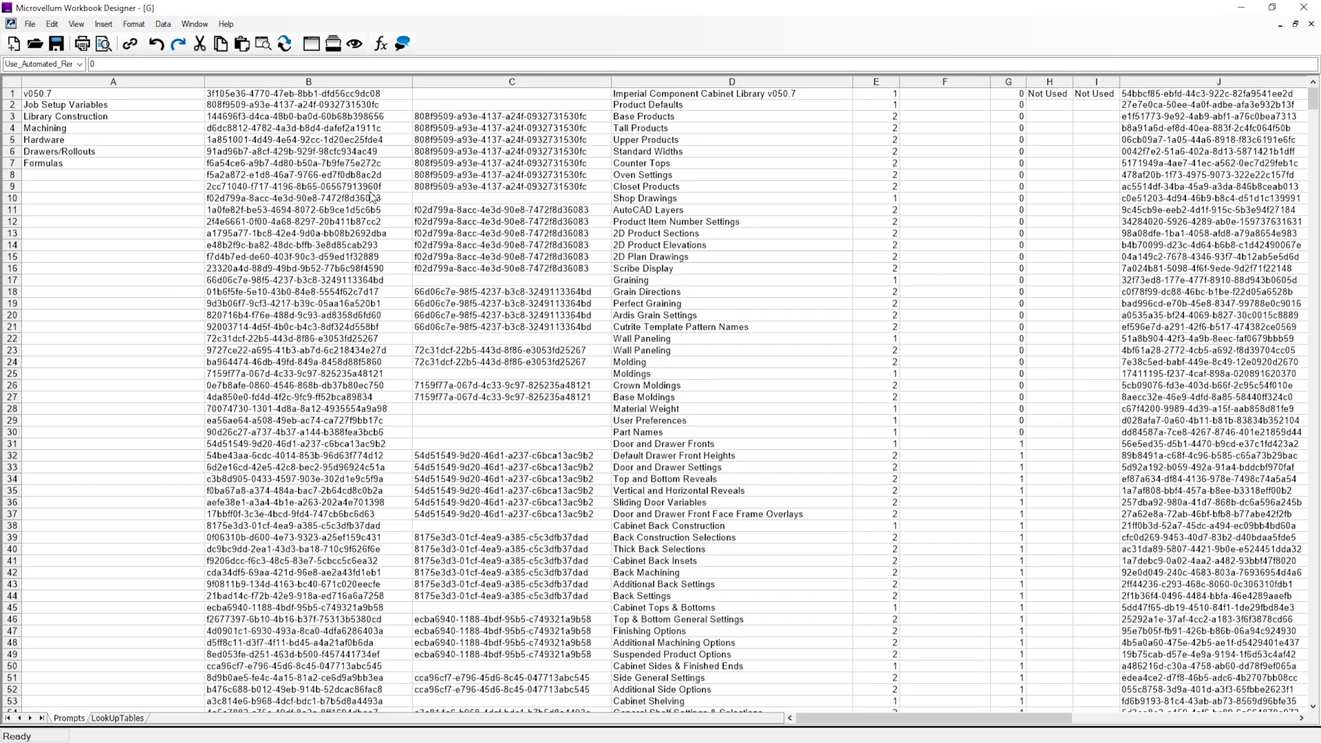
click(80, 64)
drag(205, 313, 226, 237)
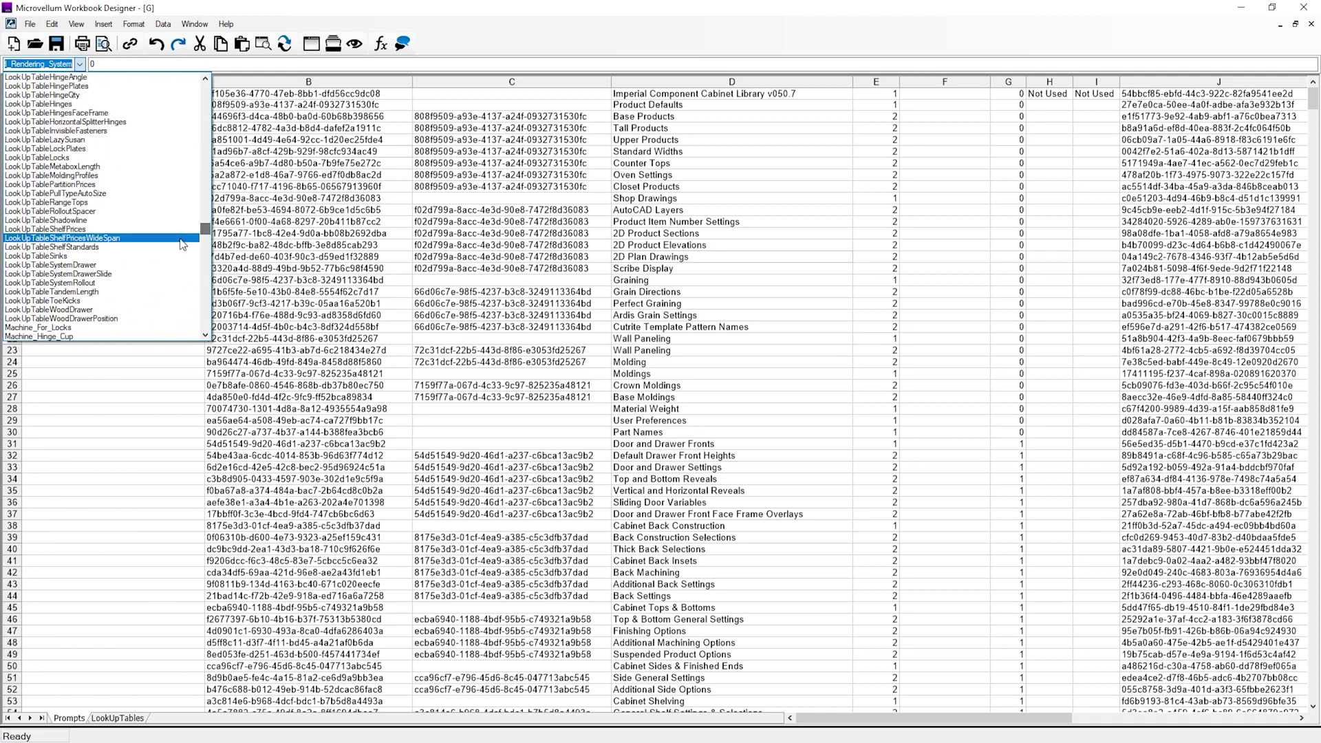
click(92, 104)
- Enter 2D_Hinge Euro Elv in K1061 and fill it down column K to row 1165
drag(909, 718, 966, 719)
click(416, 131)
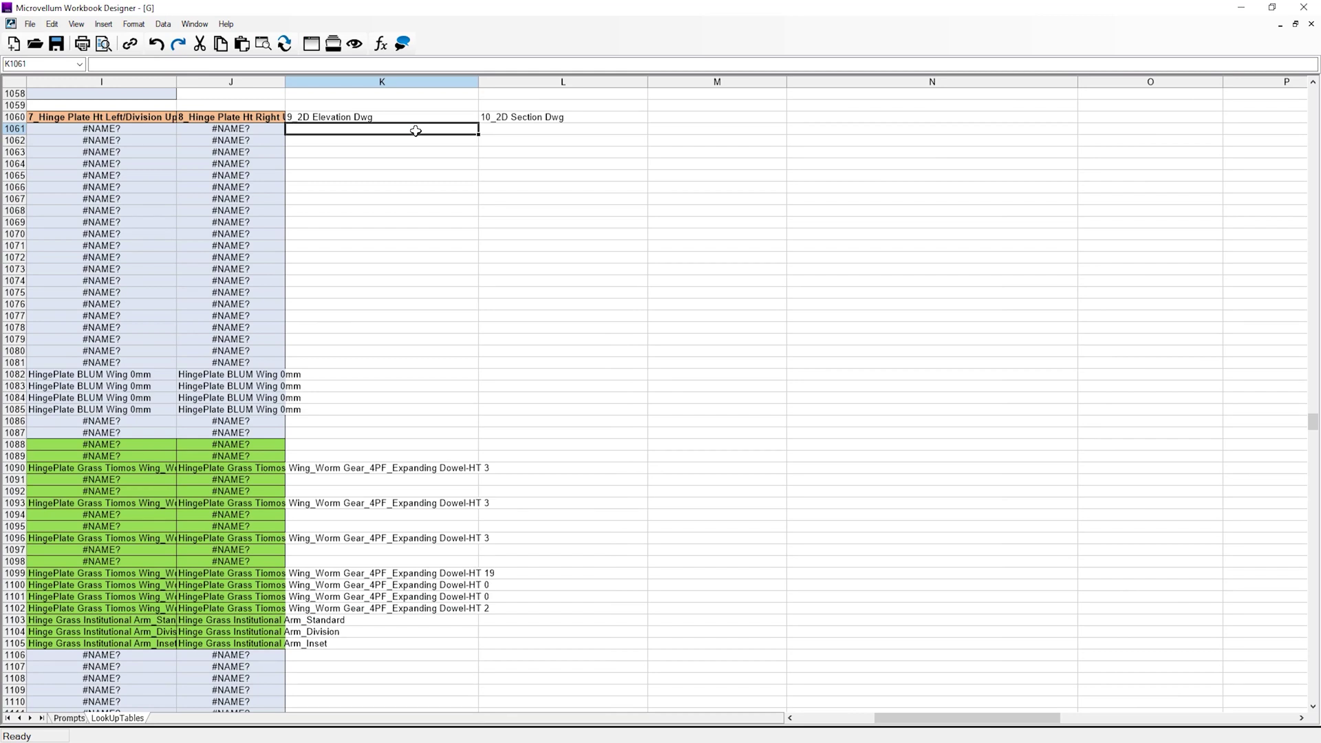
text(2D)
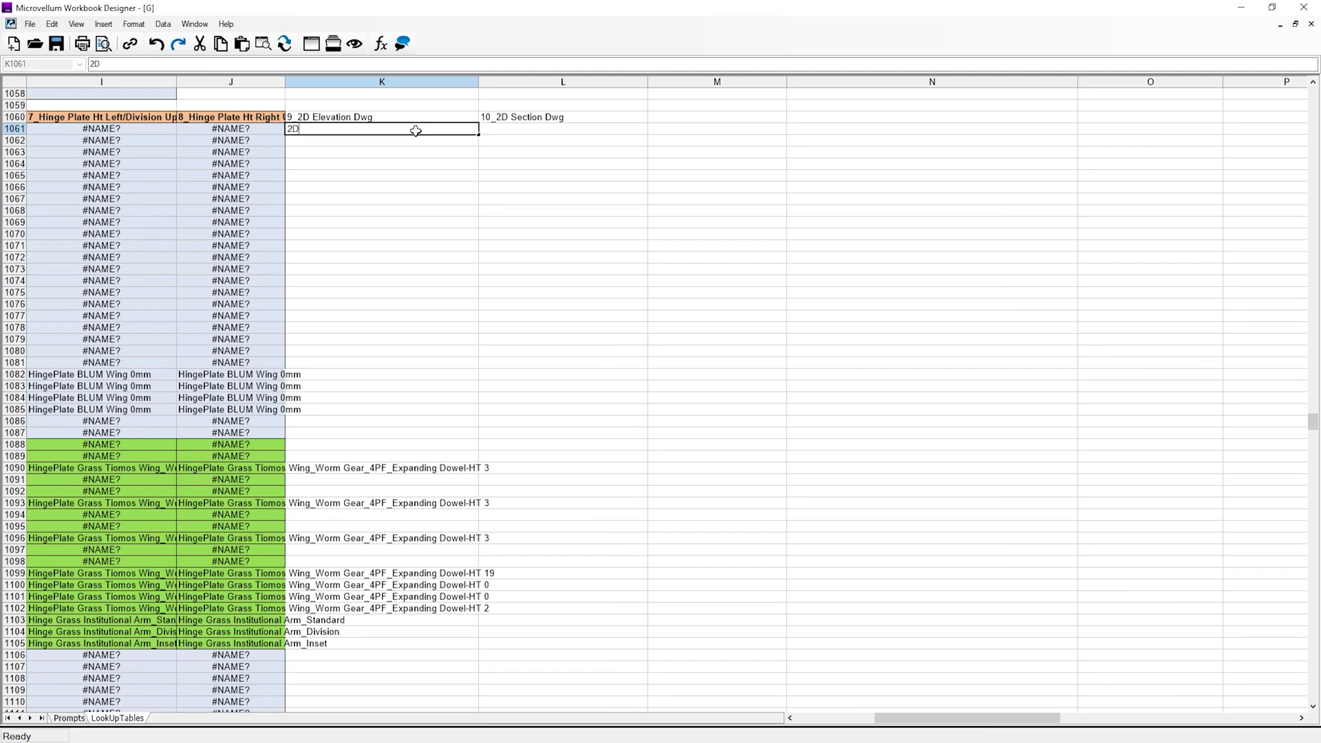
text(_Hinge Euro Elv)
key(Return)
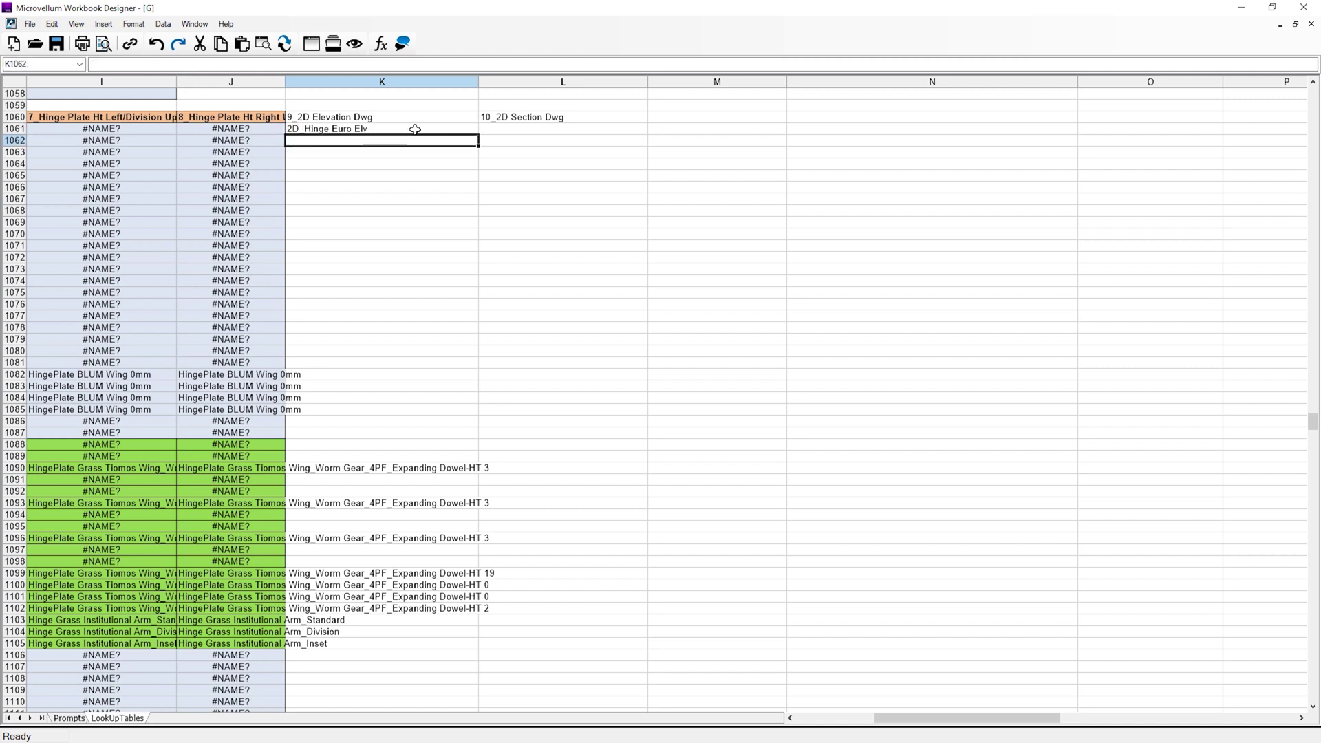
drag(479, 136, 418, 595)
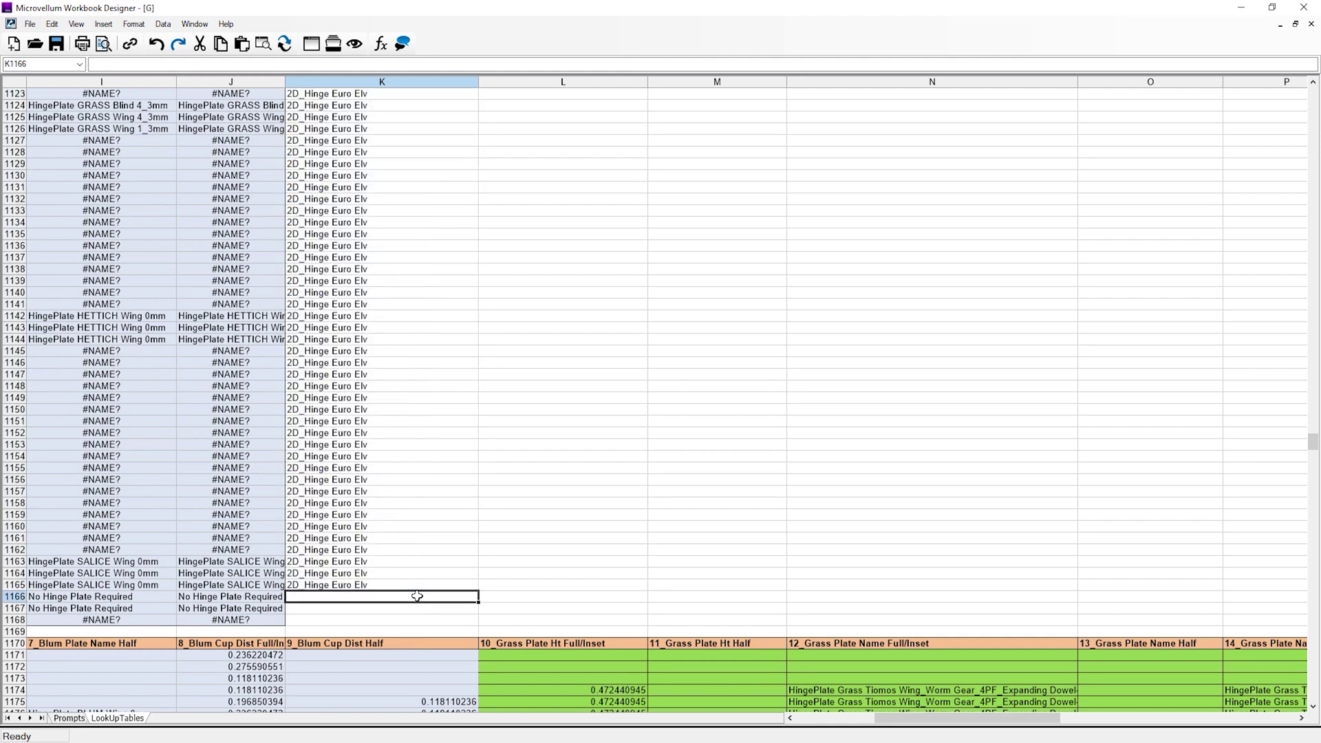
- Set K1166 and K1167 to 2D_Hinge Institutional Elv for the No Hinge Plate Required rows
click(417, 596)
text(2D_Hinge Institutional)
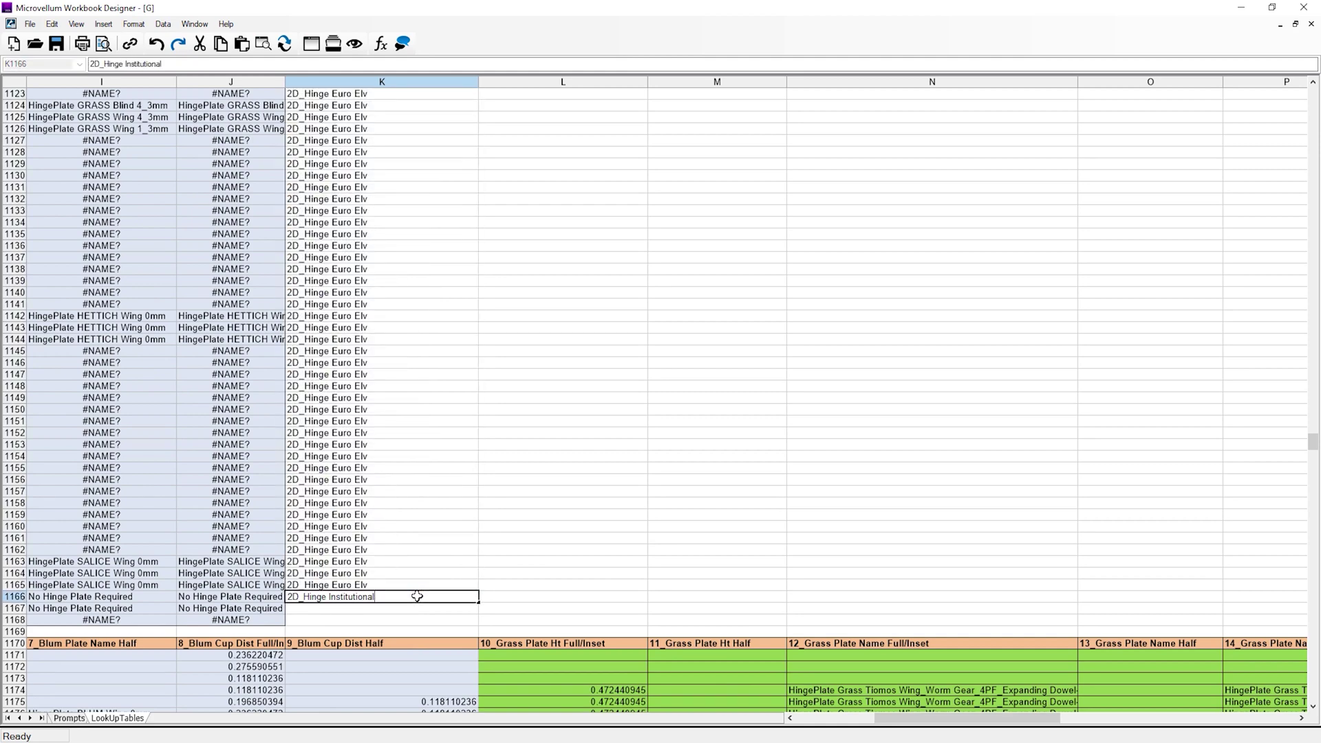
text( Elv)
key(Return)
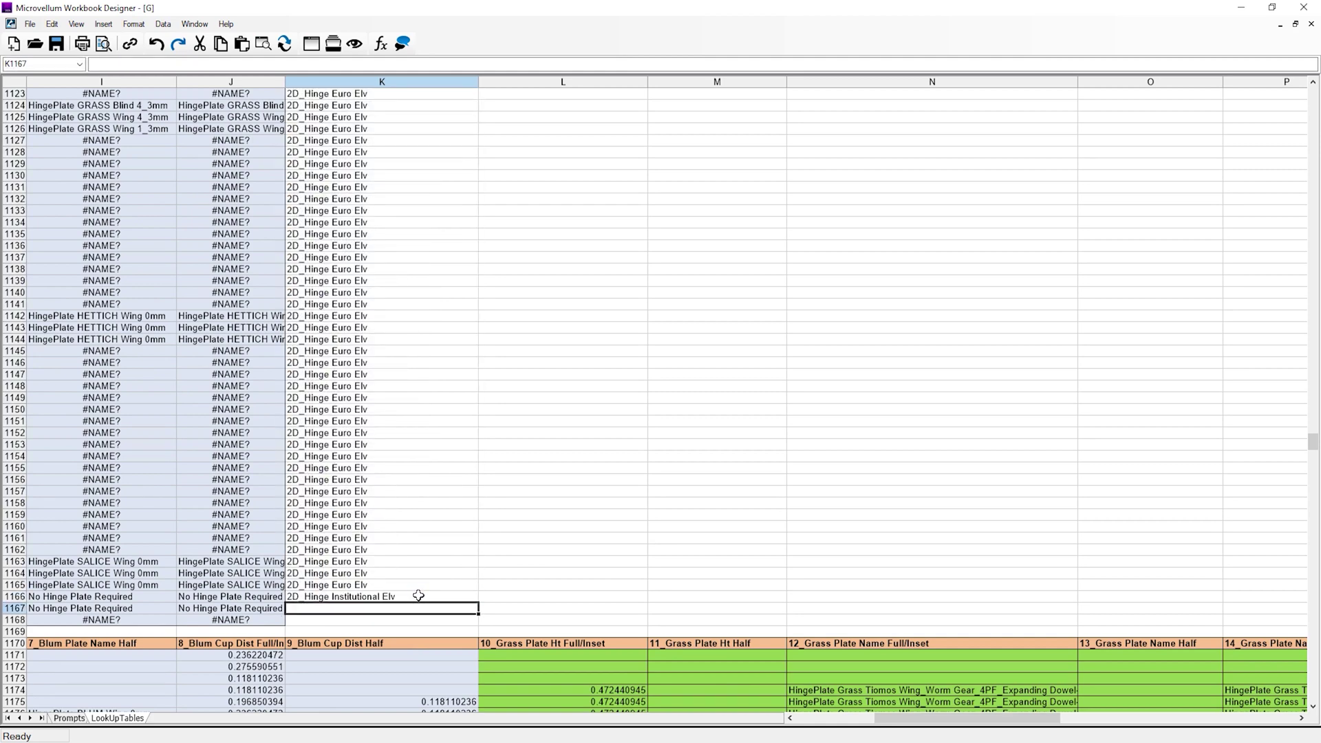
click(418, 596)
drag(479, 602, 403, 618)
click(417, 584)
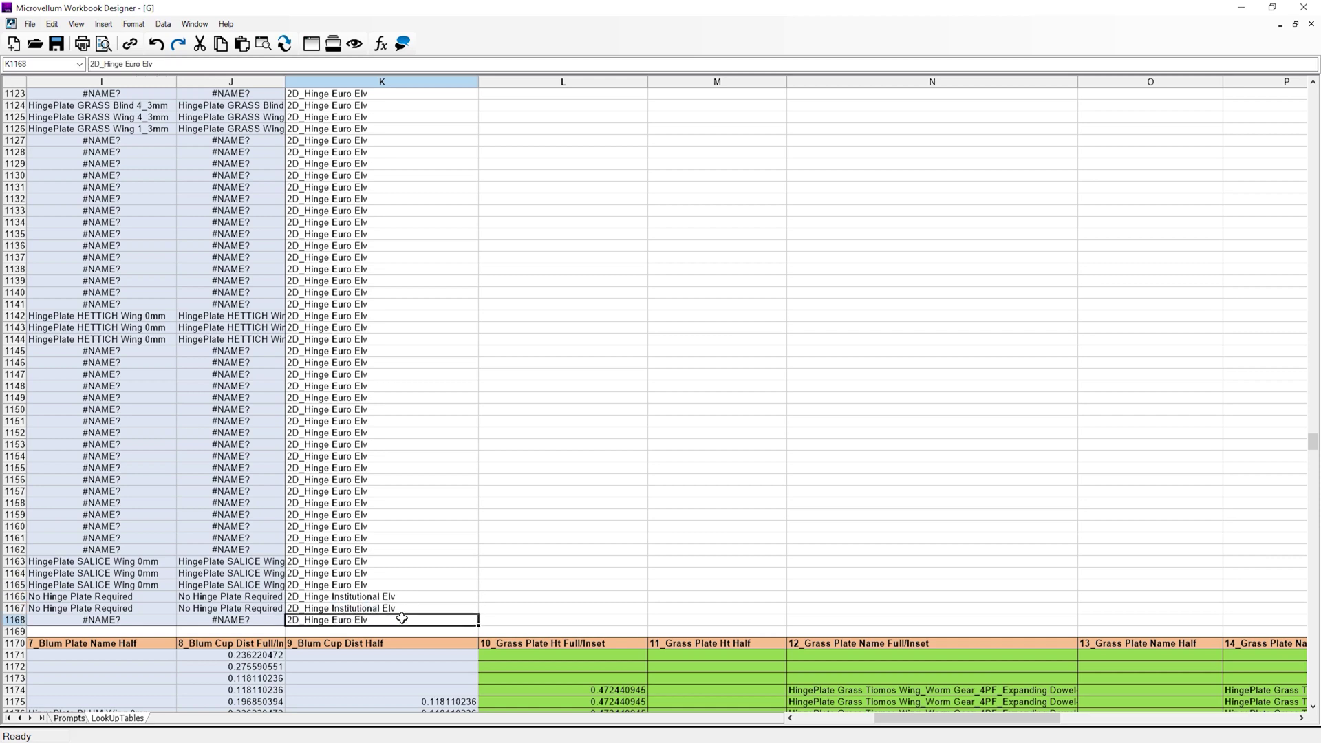
scroll(403, 618, up, 14)
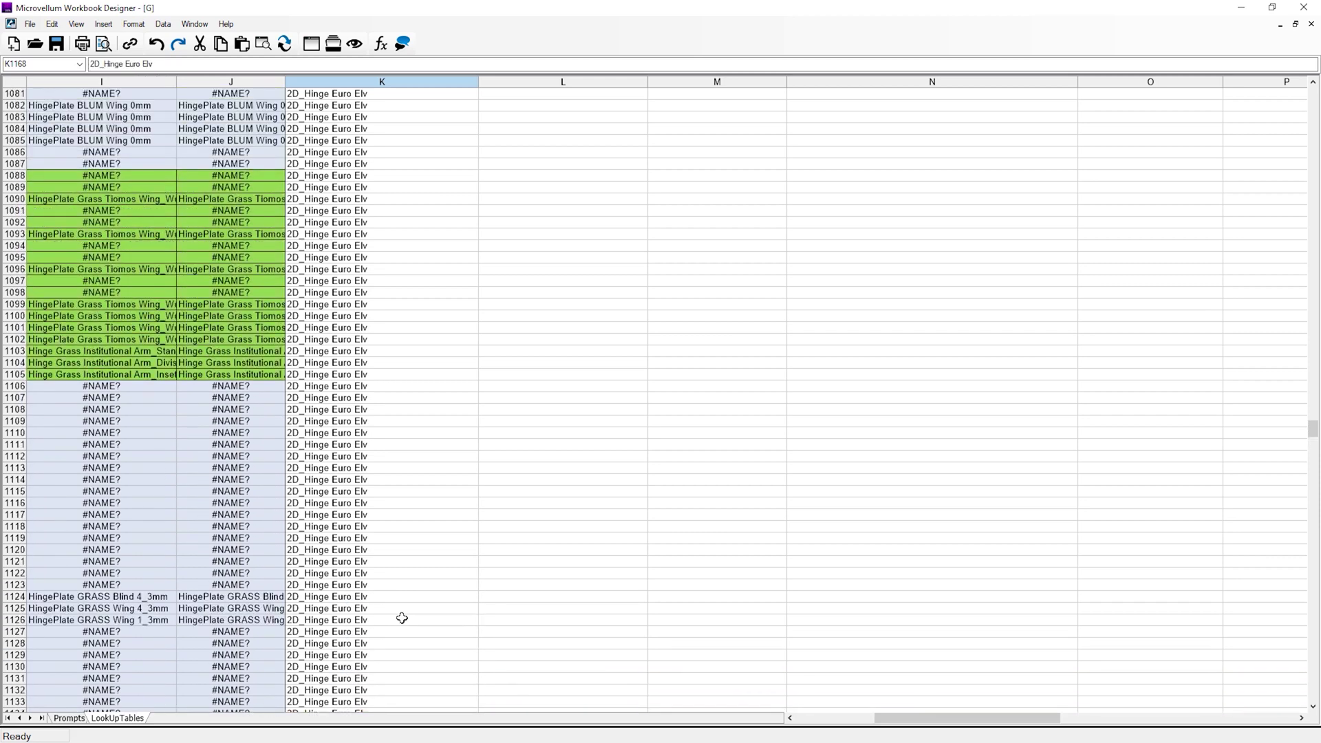
- Build an IF formula in L1061 testing Hinge_Plate_Straight, returning "2D_Hinge Euro w Straight Plate Sec" when true
scroll(403, 618, up, 11)
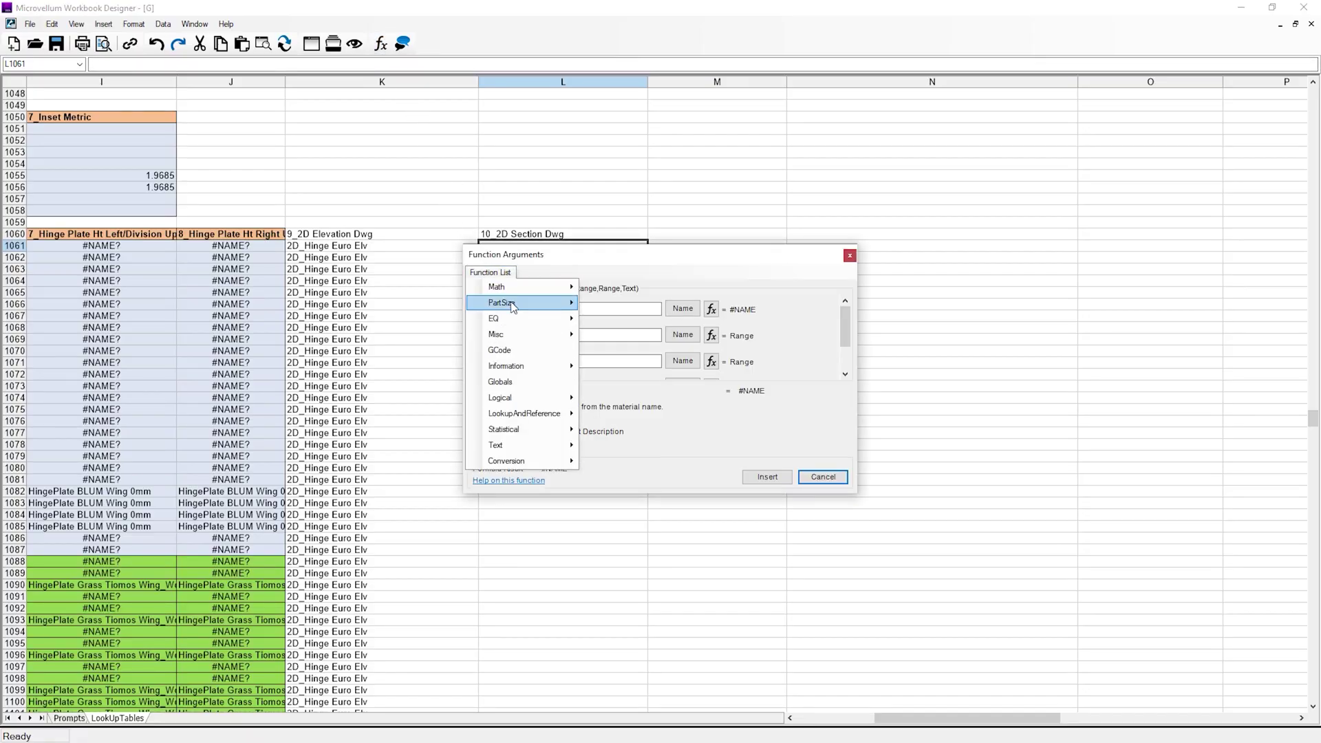
mouse_move(522, 398)
click(602, 399)
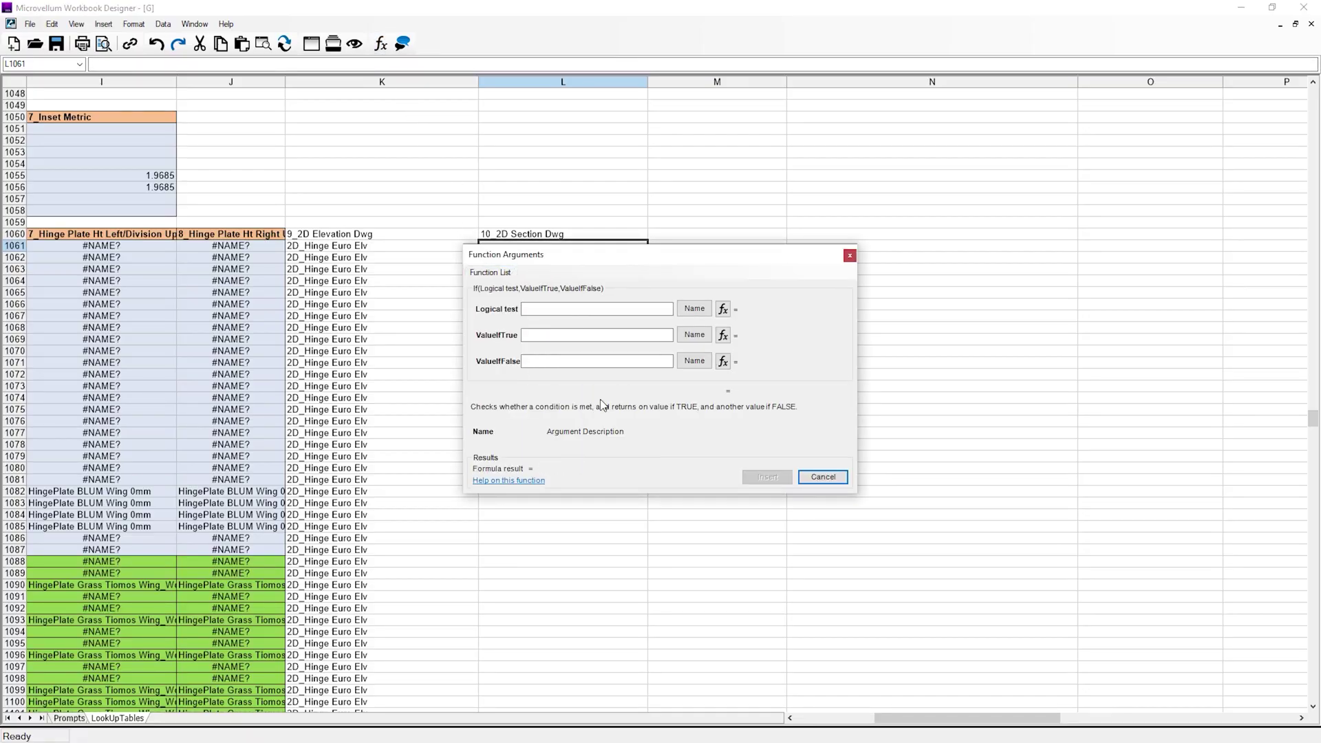
click(535, 308)
text(Hinge_Plate_Straight)
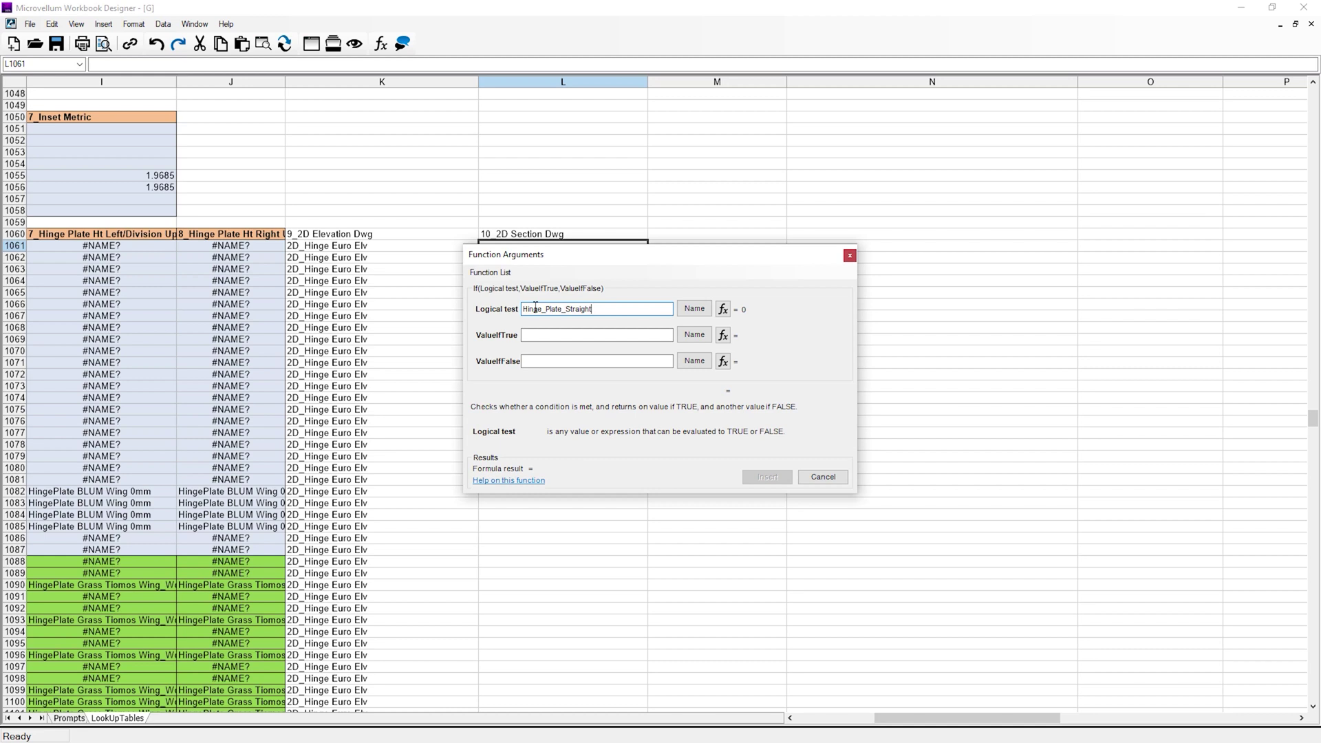
click(534, 336)
text("2D_Hinge Euro w Straig)
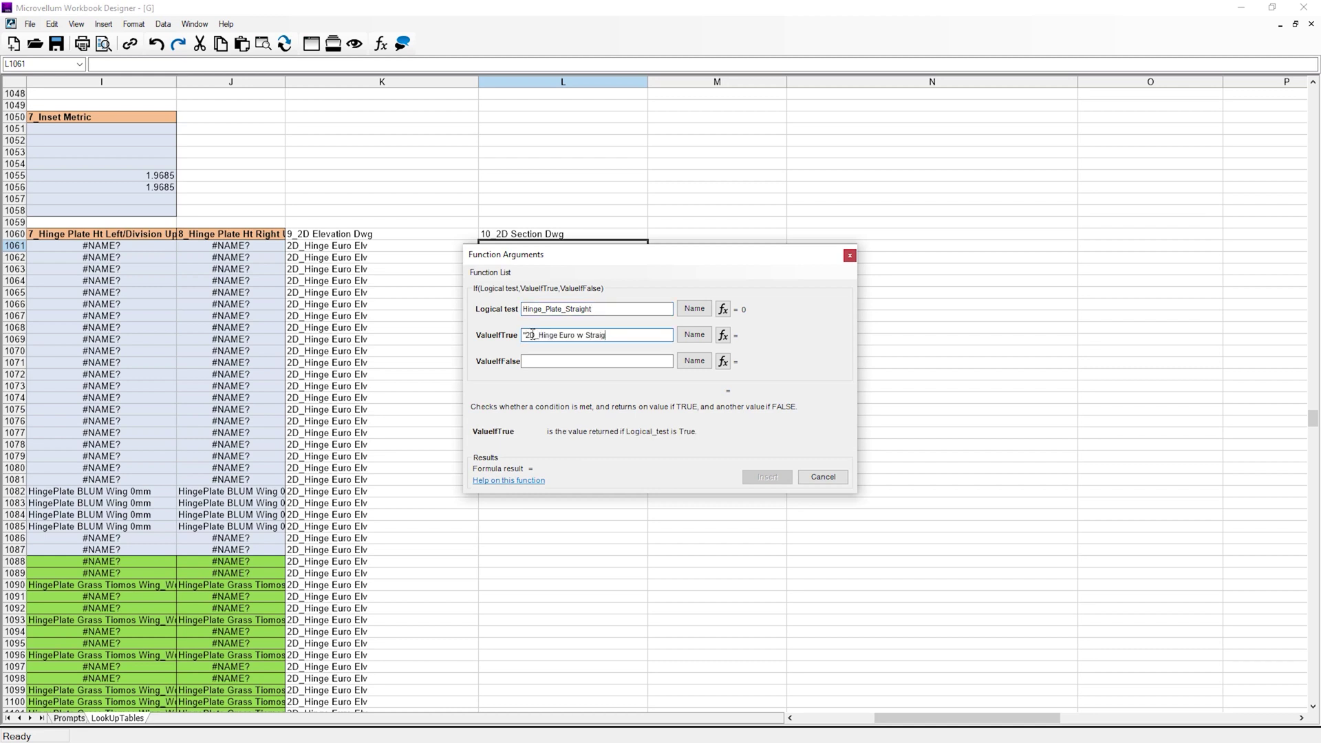
text(ht Plate Sec")
click(537, 360)
text("2D_Hinge Euro w Win)
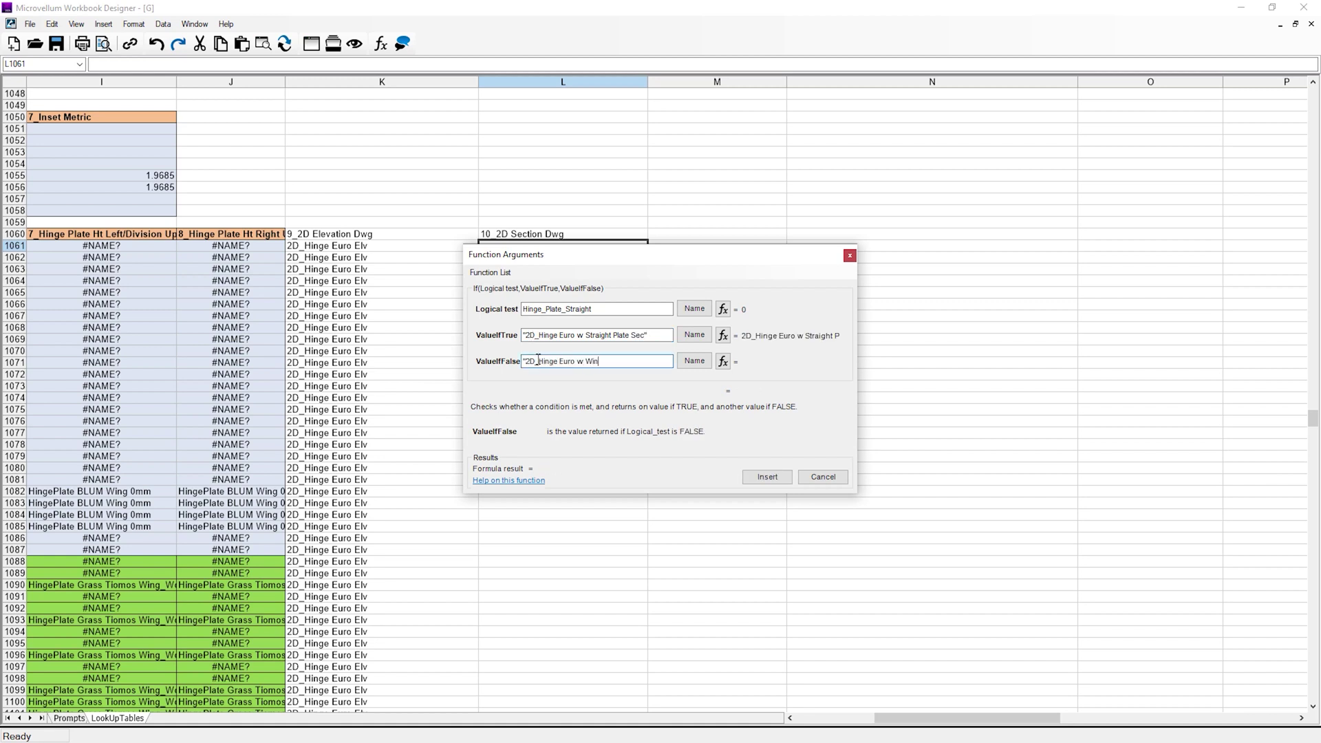
text(")
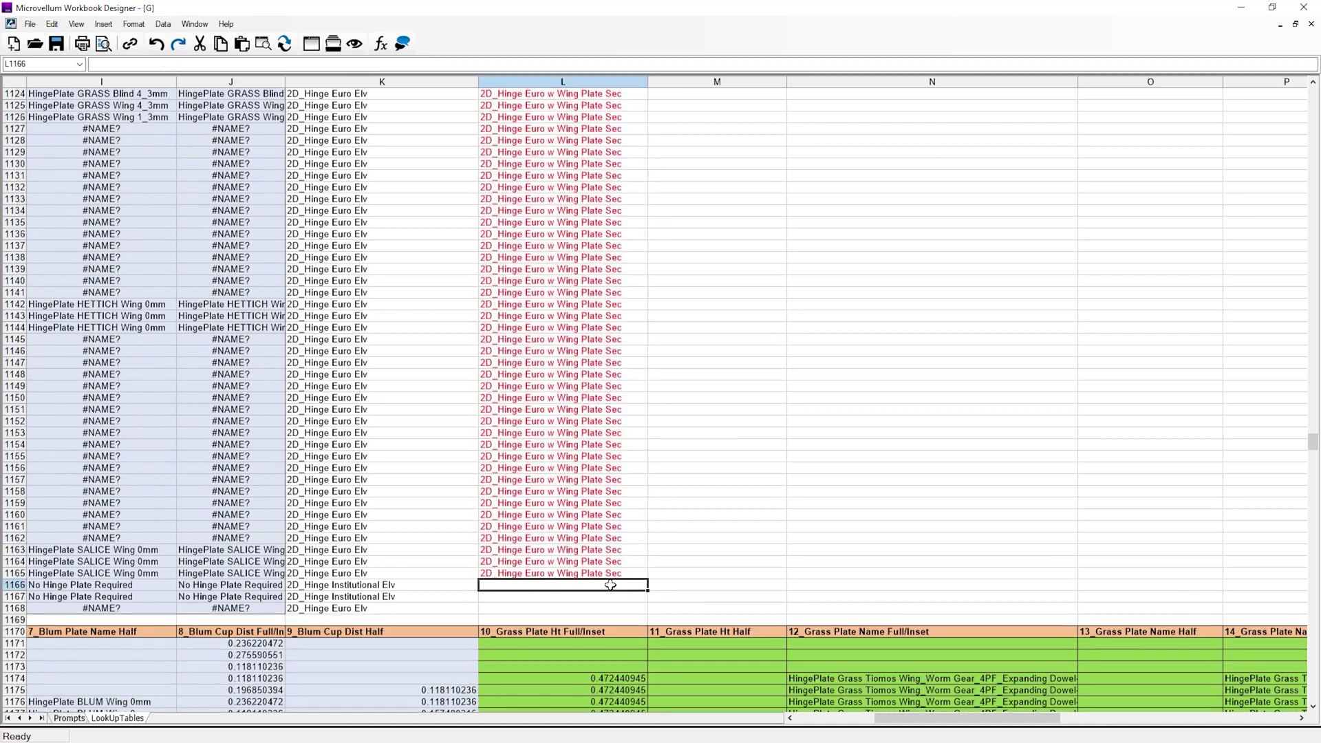
- Begin typing 2D_Hinge Institutional Sec into cell L1166
text(2D_Hinge Institutional Sec)
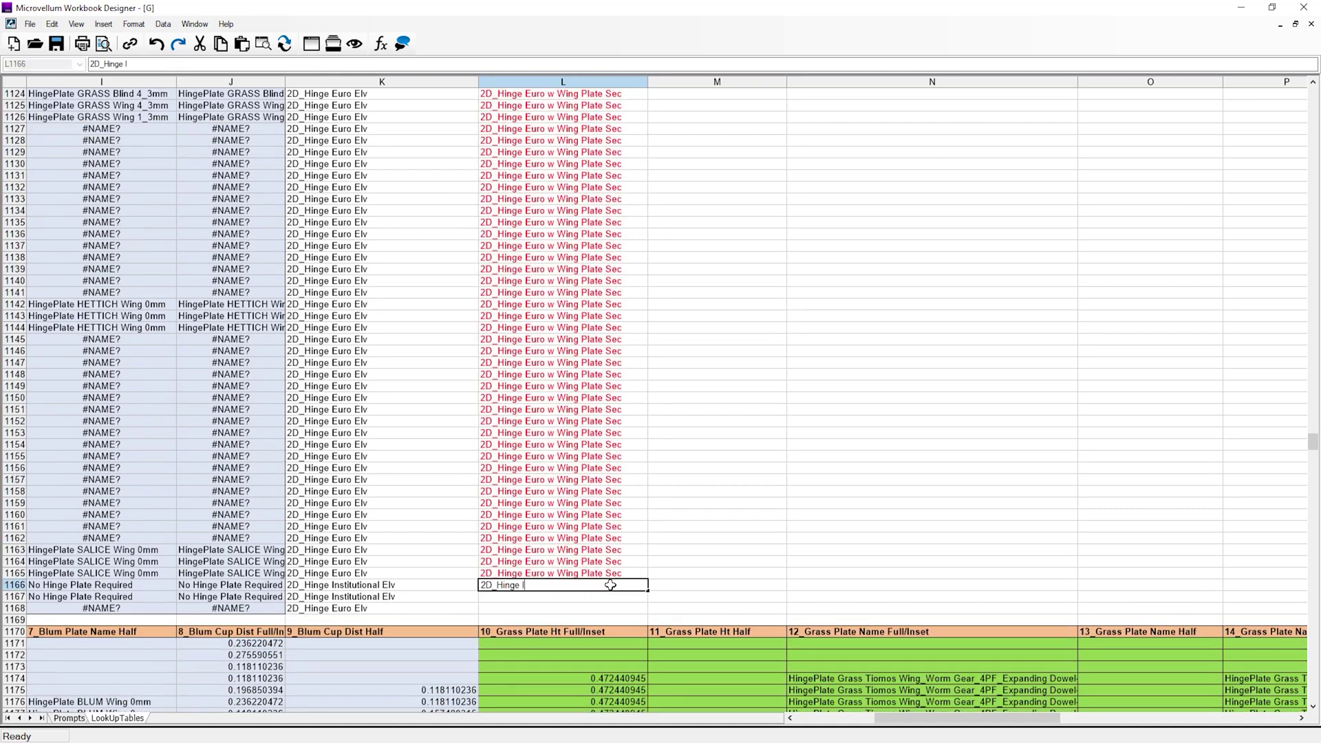